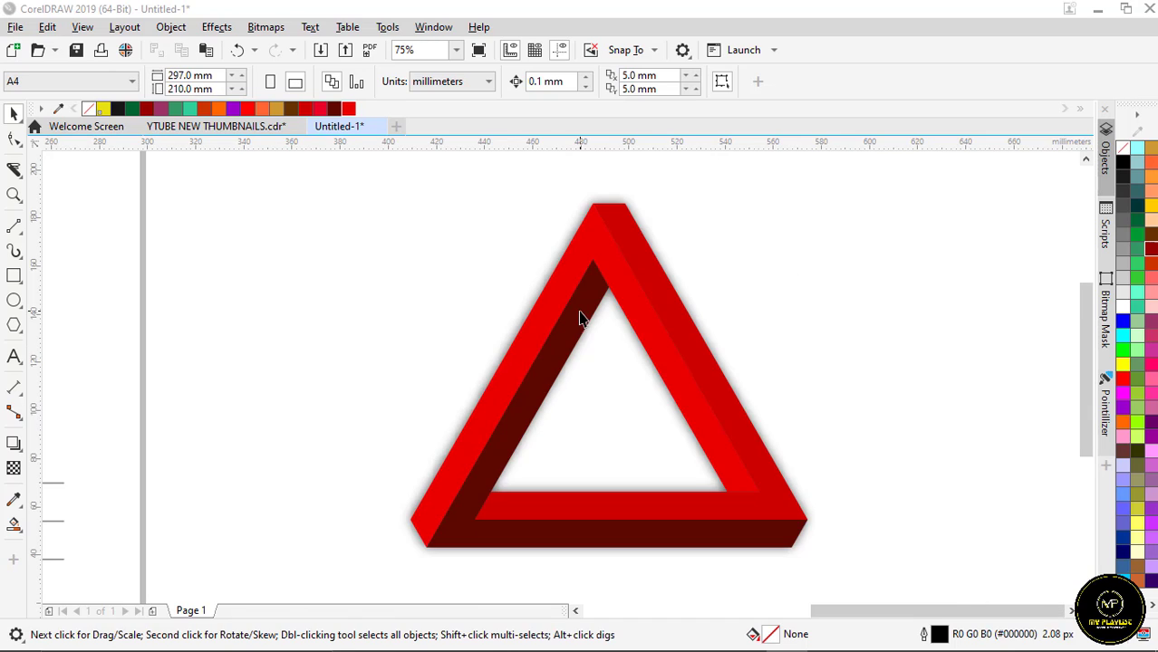
Group the three horizontal lines near the bottom of the page
{"action": "scroll", "coordinate": [503, 494], "scroll_direction": "up", "scroll_amount": 2}
{"action": "scroll", "coordinate": [649, 388], "scroll_direction": "down", "scroll_amount": 6}
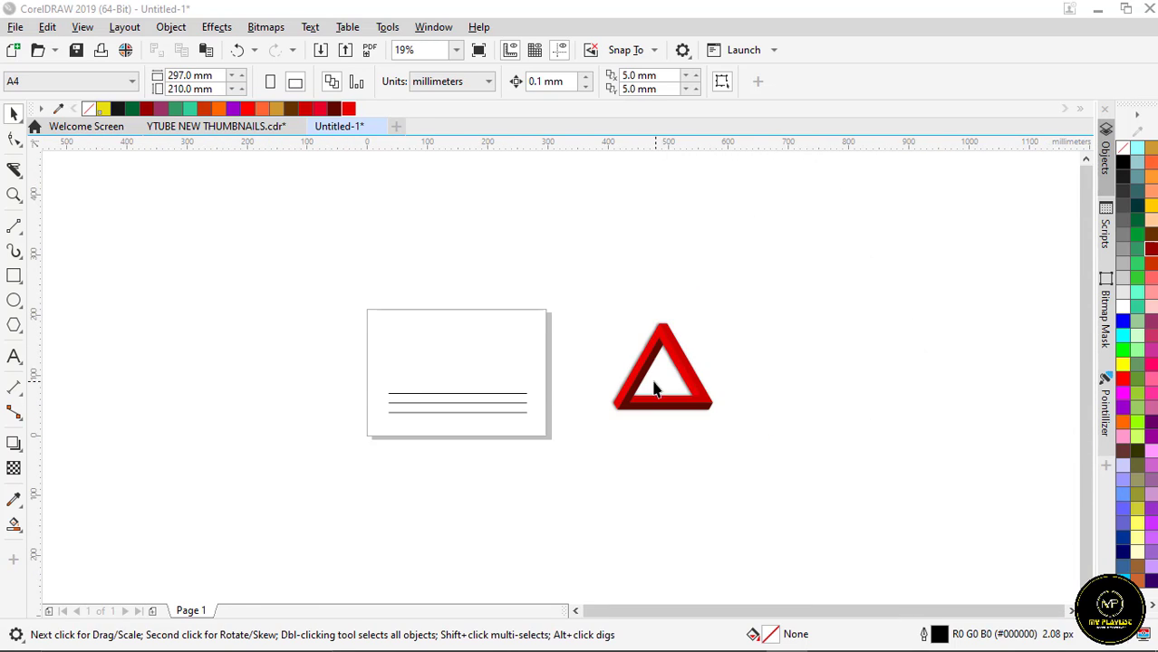
{"action": "scroll", "coordinate": [400, 407], "scroll_direction": "up", "scroll_amount": 4}
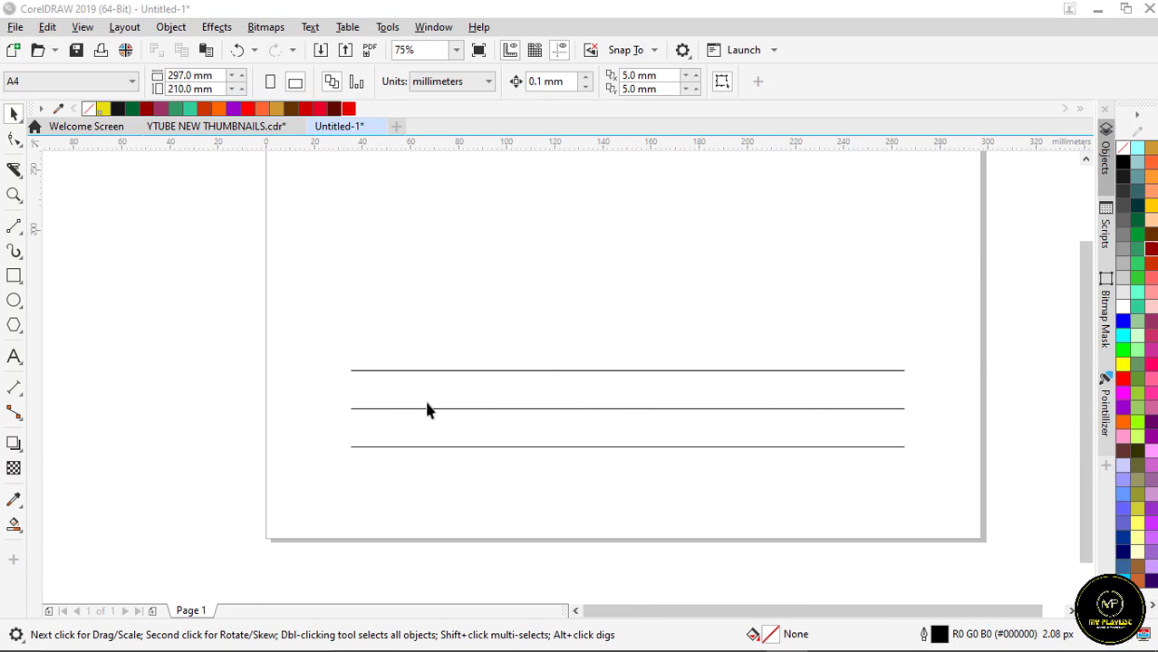
{"action": "scroll", "coordinate": [426, 409], "scroll_direction": "down", "scroll_amount": 2}
{"action": "scroll", "coordinate": [507, 392], "scroll_direction": "up", "scroll_amount": 2}
{"action": "left_click_drag", "start_coordinate": [136, 345], "coordinate": [670, 491]}
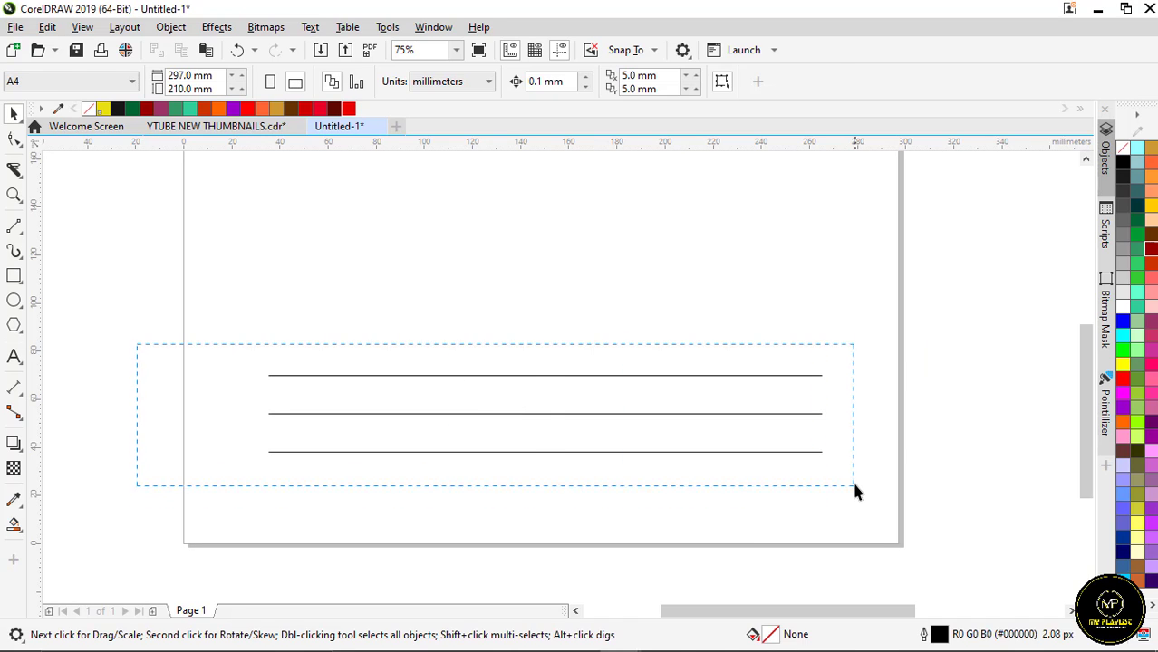
{"action": "left_click_drag", "start_coordinate": [854, 484], "coordinate": [852, 482]}
{"action": "key", "text": "ctrl+g"}
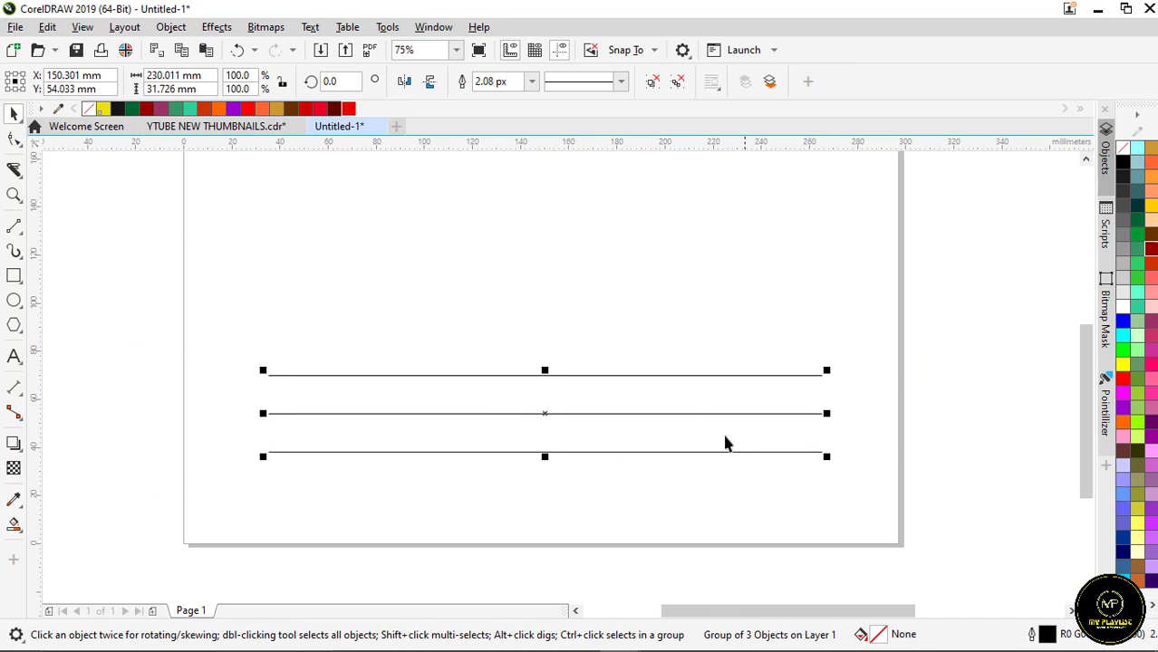
Place a copy of the line group about 50 mm above the original and rotate it by 120 degrees
{"action": "scroll", "coordinate": [481, 485], "scroll_direction": "down", "scroll_amount": 2}
{"action": "scroll", "coordinate": [516, 428], "scroll_direction": "up", "scroll_amount": 2}
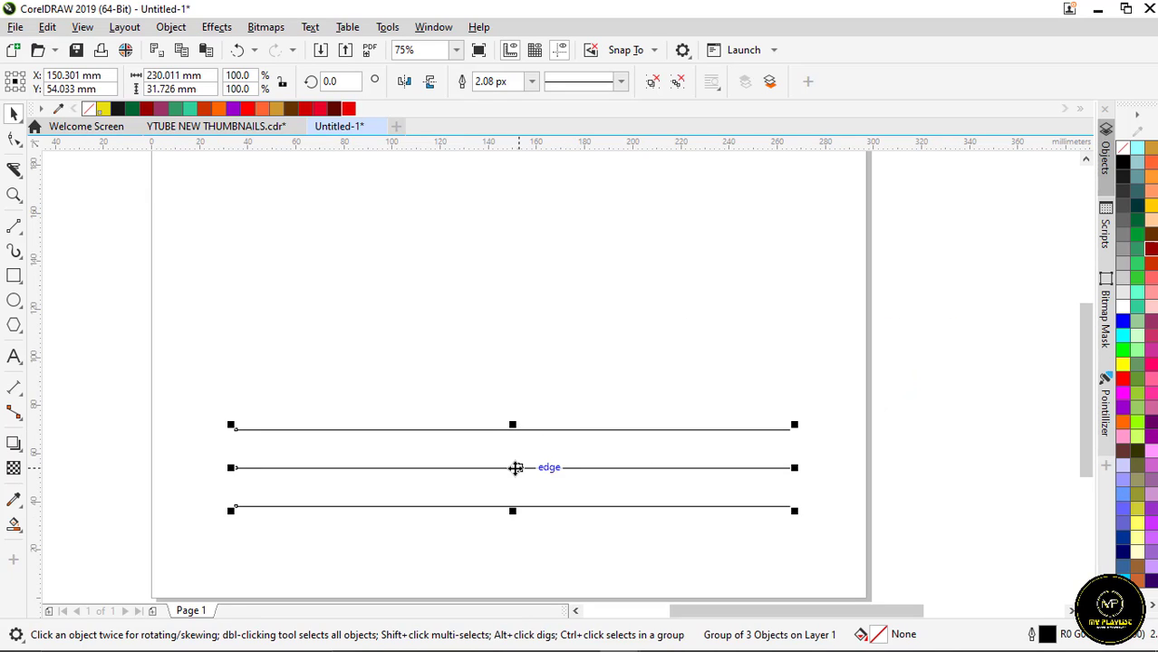
{"action": "left_click_drag", "start_coordinate": [515, 468], "coordinate": [517, 344]}
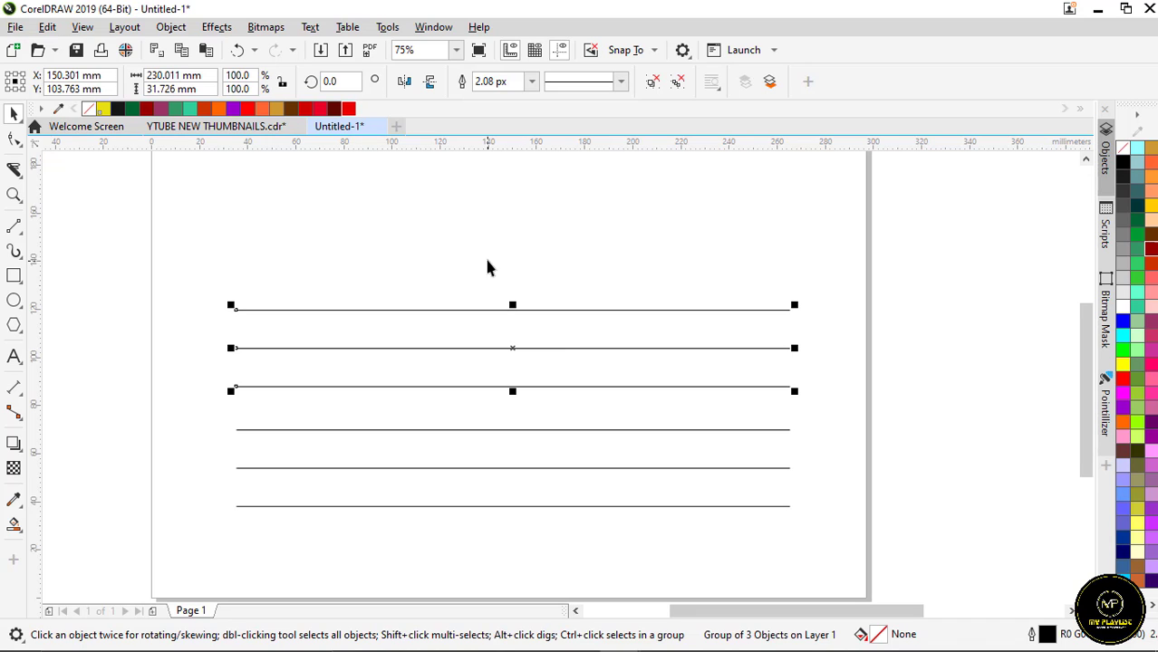
{"action": "double_click", "coordinate": [349, 81]}
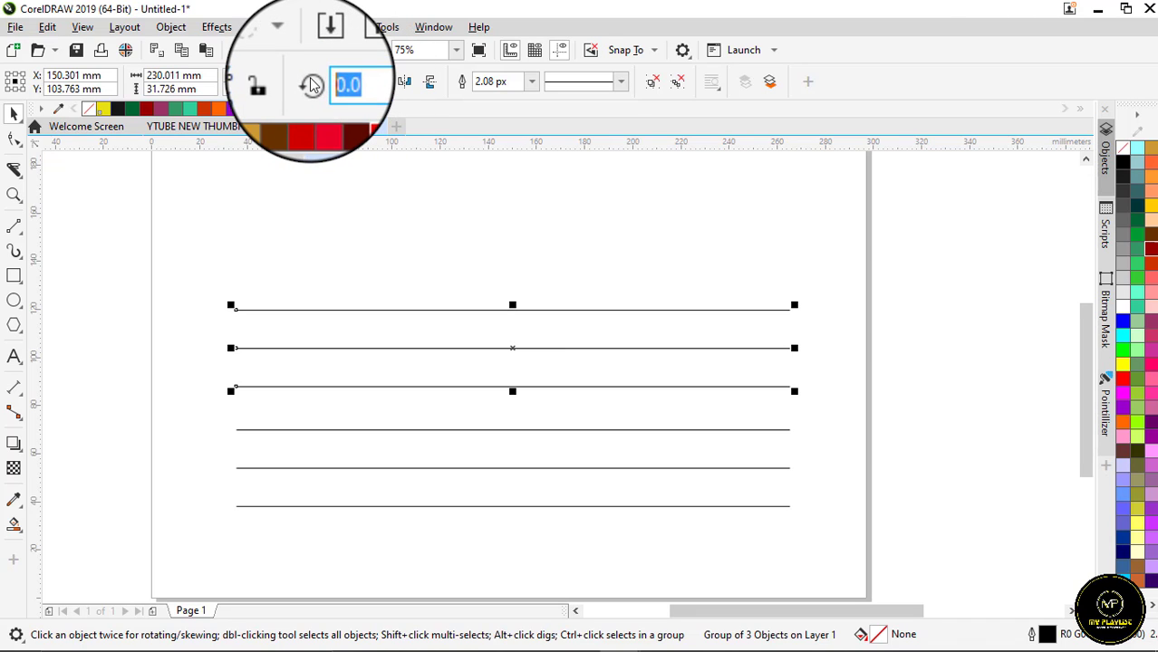
{"action": "type", "text": "120"}
{"action": "key", "text": "Return"}
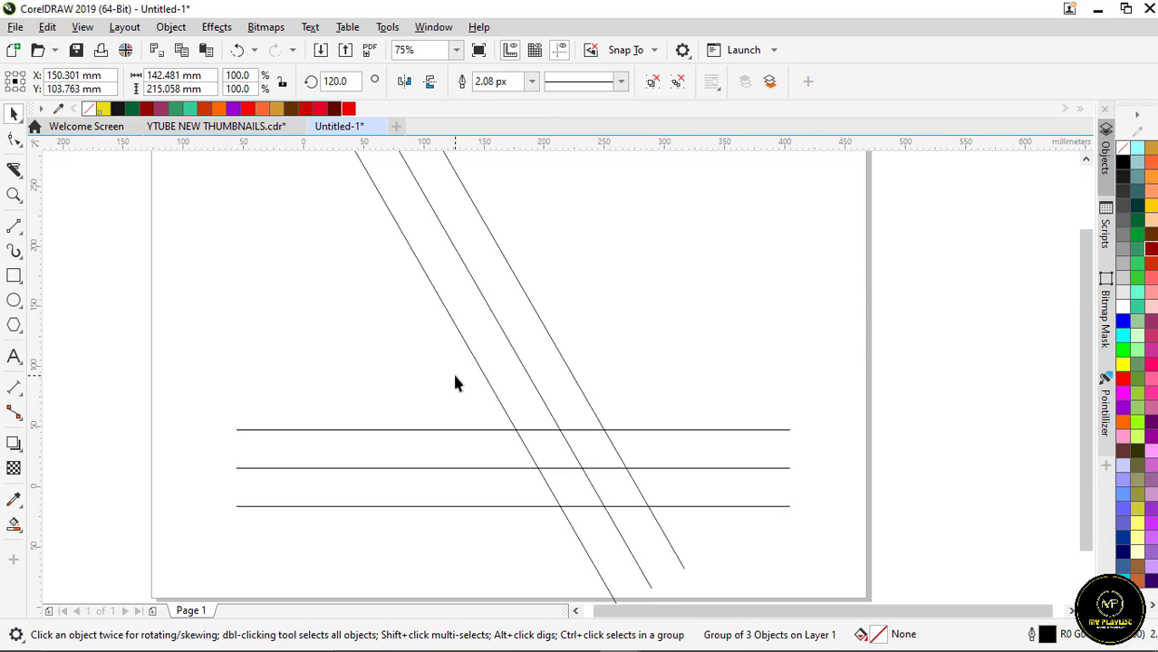
Move the rotated line group over the right ends of the horizontal lines, centred at about X 192 mm, Y 124 mm
{"action": "scroll", "coordinate": [455, 384], "scroll_direction": "down", "scroll_amount": 2}
{"action": "scroll", "coordinate": [495, 387], "scroll_direction": "up", "scroll_amount": 2}
{"action": "left_click_drag", "start_coordinate": [476, 335], "coordinate": [581, 295]}
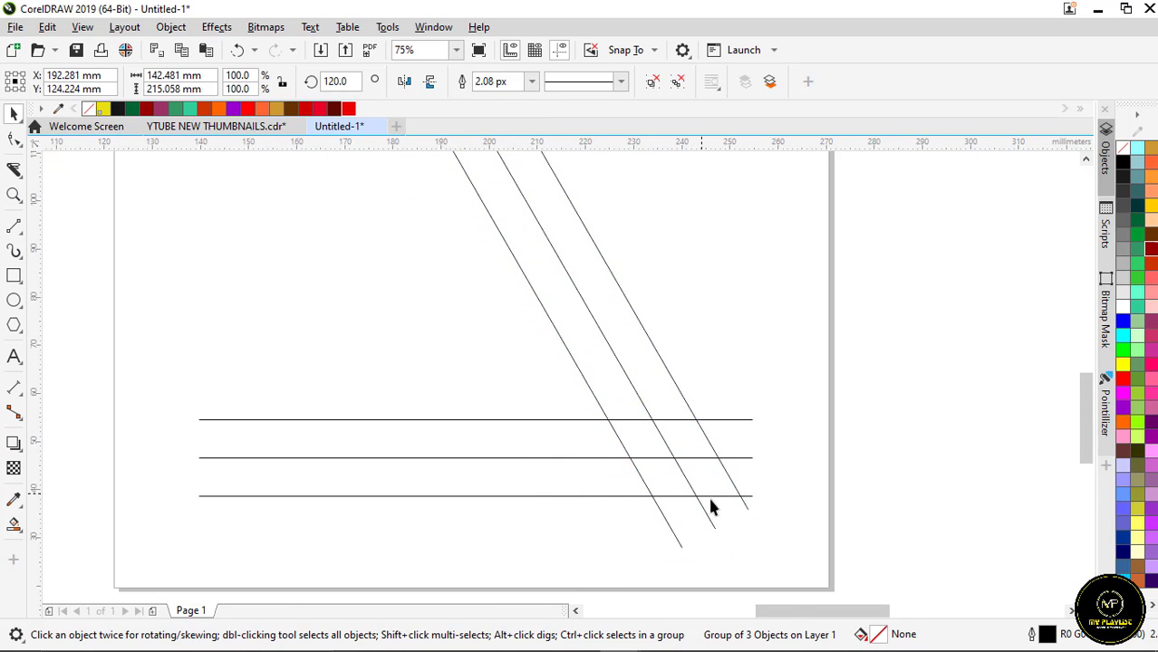
Add a horizontally mirrored copy of the slanted line group on the left side, positioned so the outermost lines meet at the apex
{"action": "scroll", "coordinate": [710, 498], "scroll_direction": "up", "scroll_amount": 2}
{"action": "scroll", "coordinate": [718, 510], "scroll_direction": "down", "scroll_amount": 4}
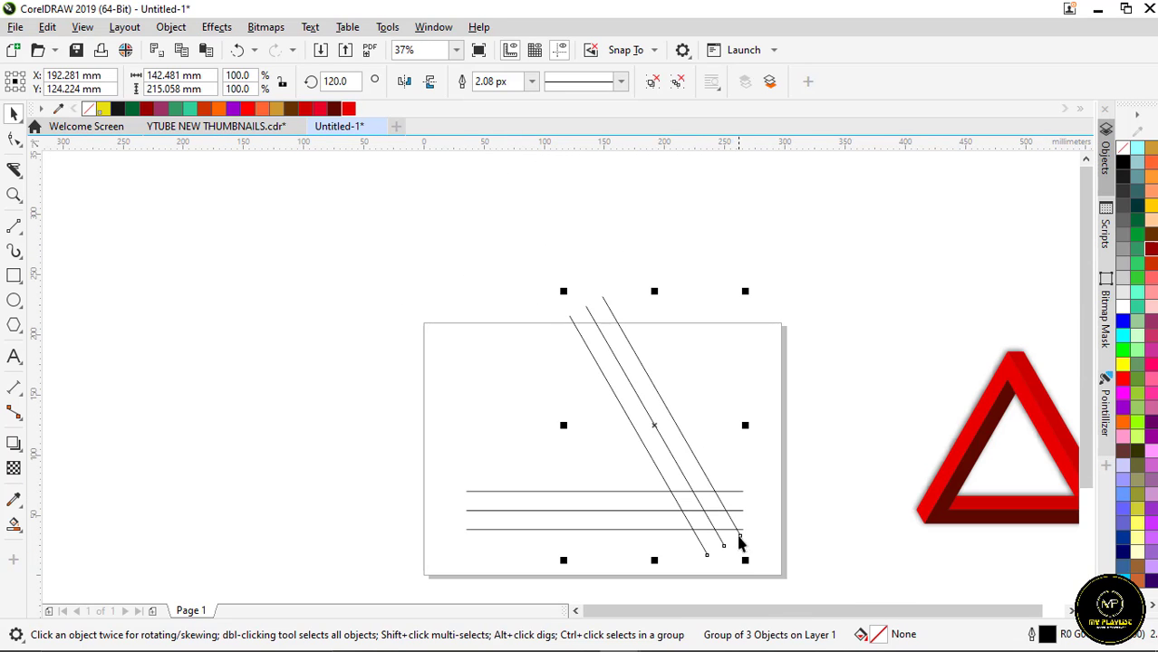
{"action": "scroll", "coordinate": [657, 425], "scroll_direction": "up", "scroll_amount": 1}
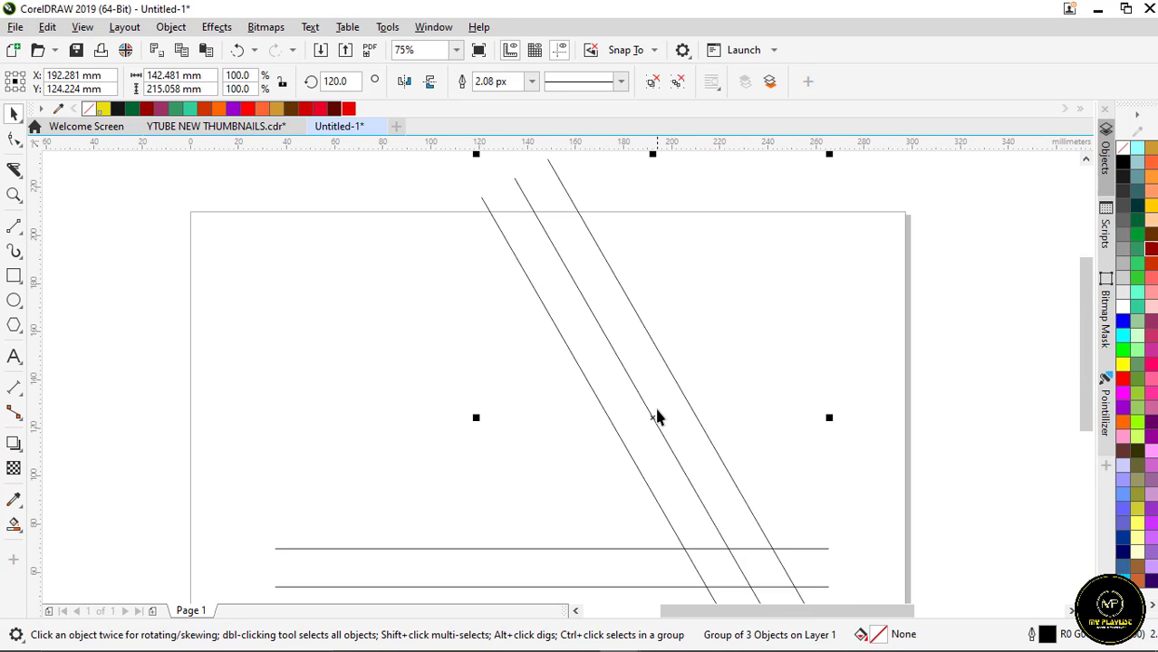
{"action": "scroll", "coordinate": [633, 412], "scroll_direction": "down", "scroll_amount": 1}
{"action": "scroll", "coordinate": [631, 413], "scroll_direction": "up", "scroll_amount": 1}
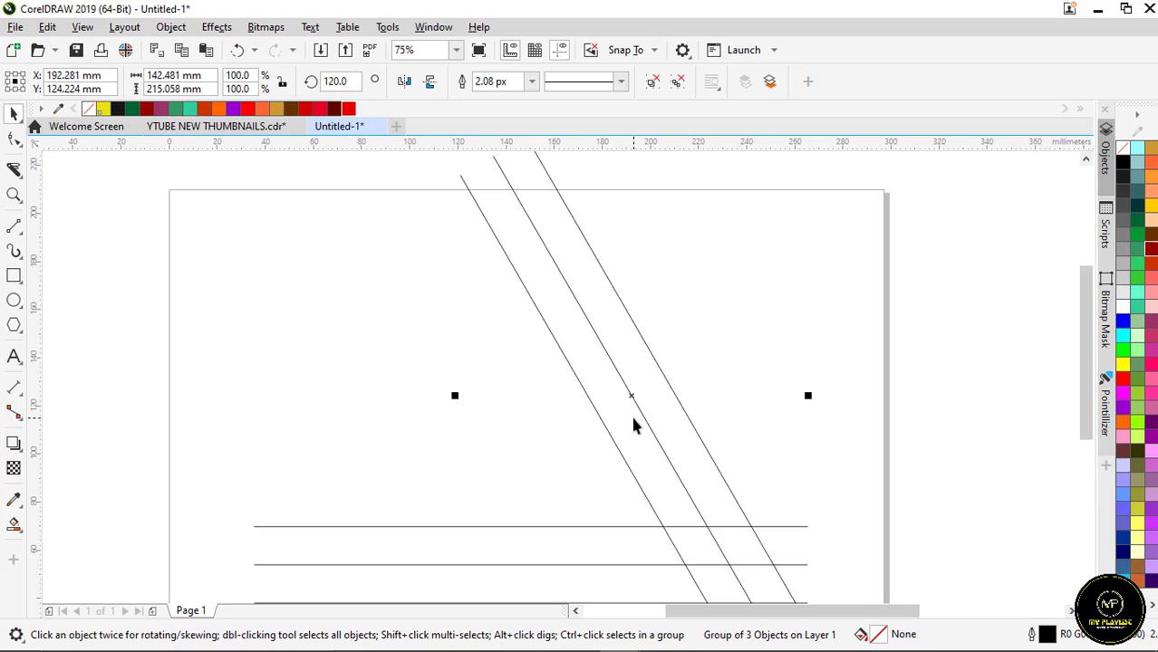
{"action": "scroll", "coordinate": [636, 411], "scroll_direction": "down", "scroll_amount": 1}
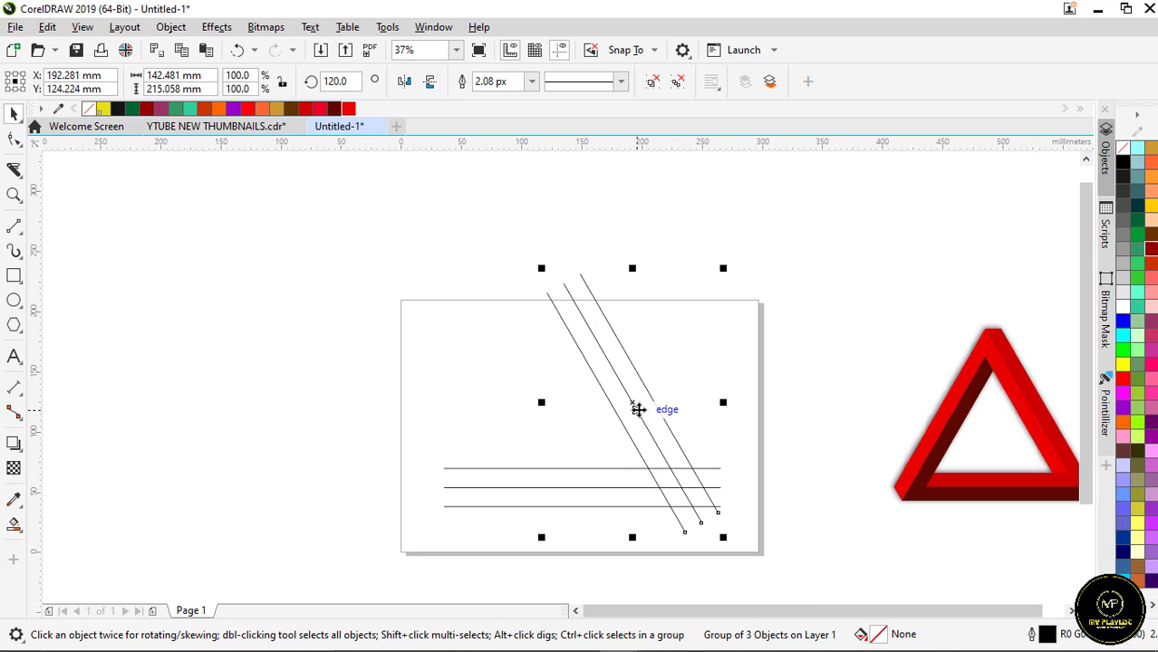
{"action": "left_click_drag", "start_coordinate": [639, 410], "coordinate": [524, 409]}
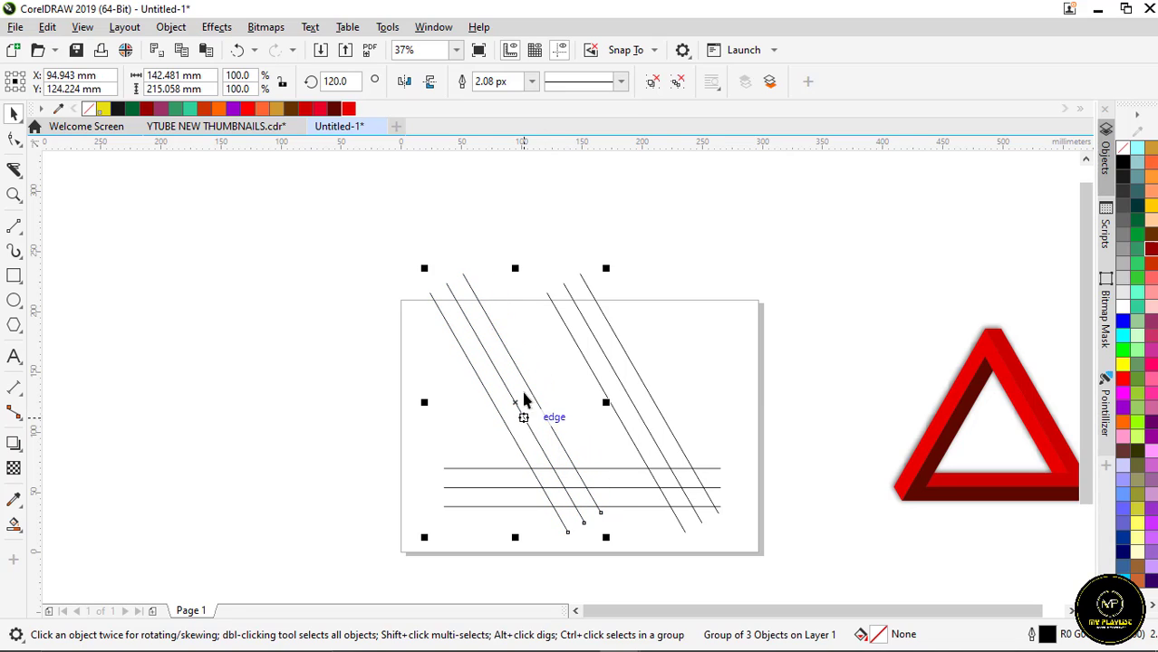
{"action": "left_click", "coordinate": [405, 83]}
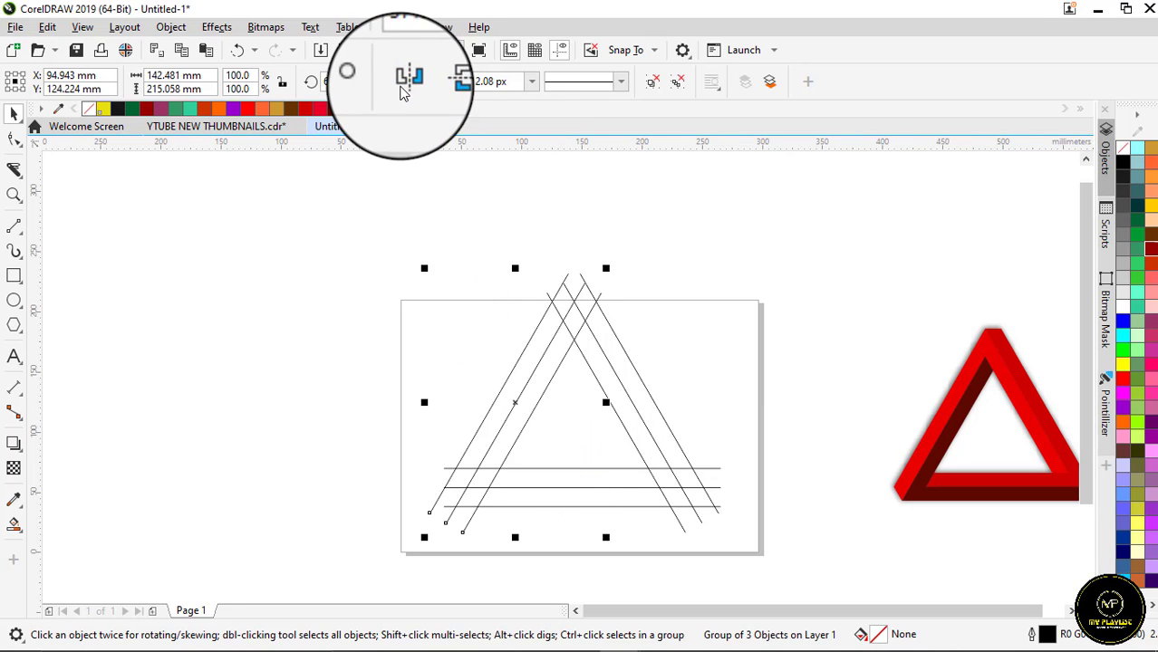
{"action": "left_click_drag", "start_coordinate": [515, 403], "coordinate": [532, 412]}
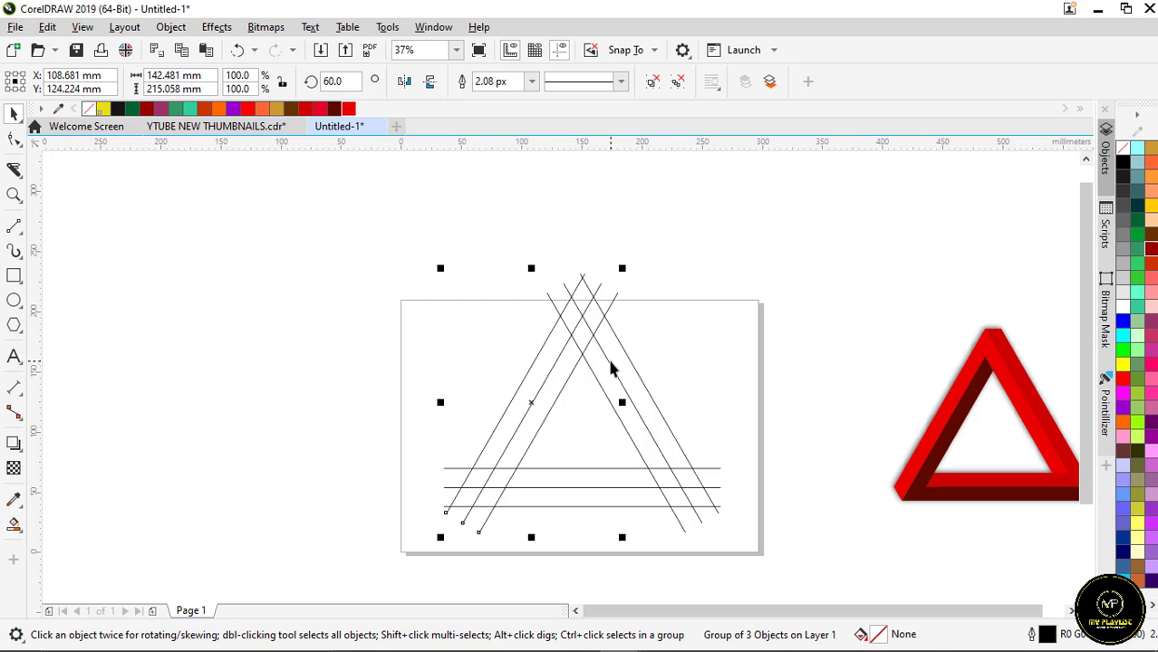
Scale all three line groups together down to about 203 mm wide and 190 mm high
{"action": "left_click_drag", "start_coordinate": [796, 542], "coordinate": [431, 245]}
{"action": "left_click_drag", "start_coordinate": [724, 266], "coordinate": [709, 303]}
Draw a horizontal 2-point line about 16 mm long between the two outer intersections just below the apex
{"action": "scroll", "coordinate": [566, 327], "scroll_direction": "up", "scroll_amount": 2}
{"action": "scroll", "coordinate": [561, 272], "scroll_direction": "up", "scroll_amount": 2}
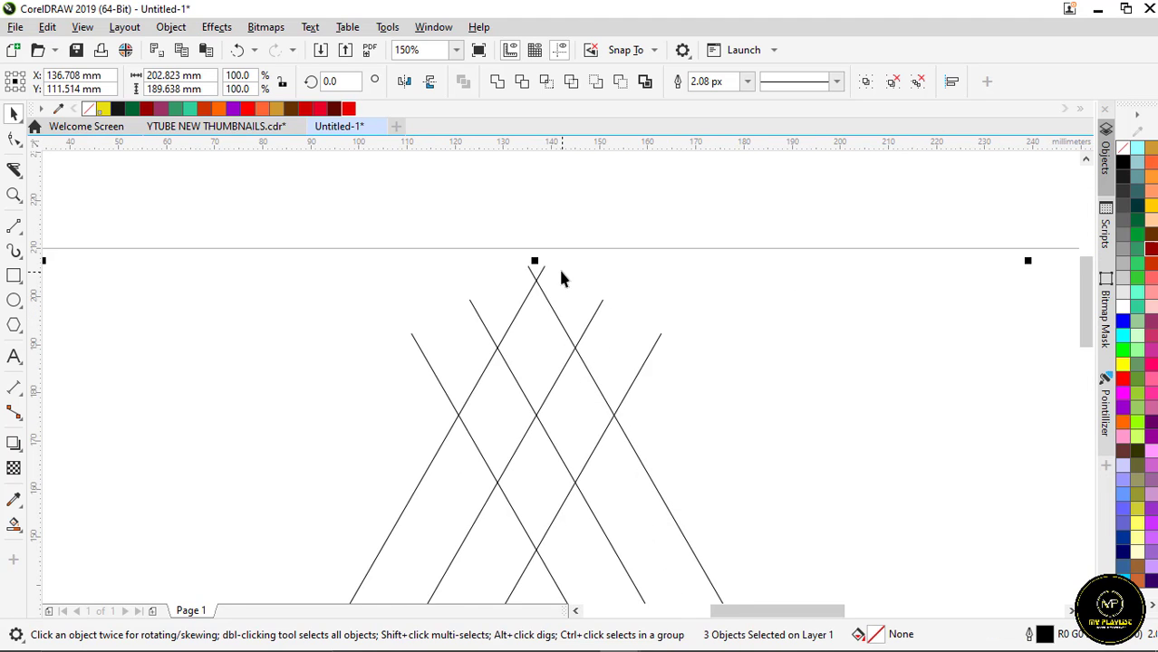
{"action": "scroll", "coordinate": [579, 267], "scroll_direction": "down", "scroll_amount": 2}
{"action": "scroll", "coordinate": [576, 274], "scroll_direction": "up", "scroll_amount": 2}
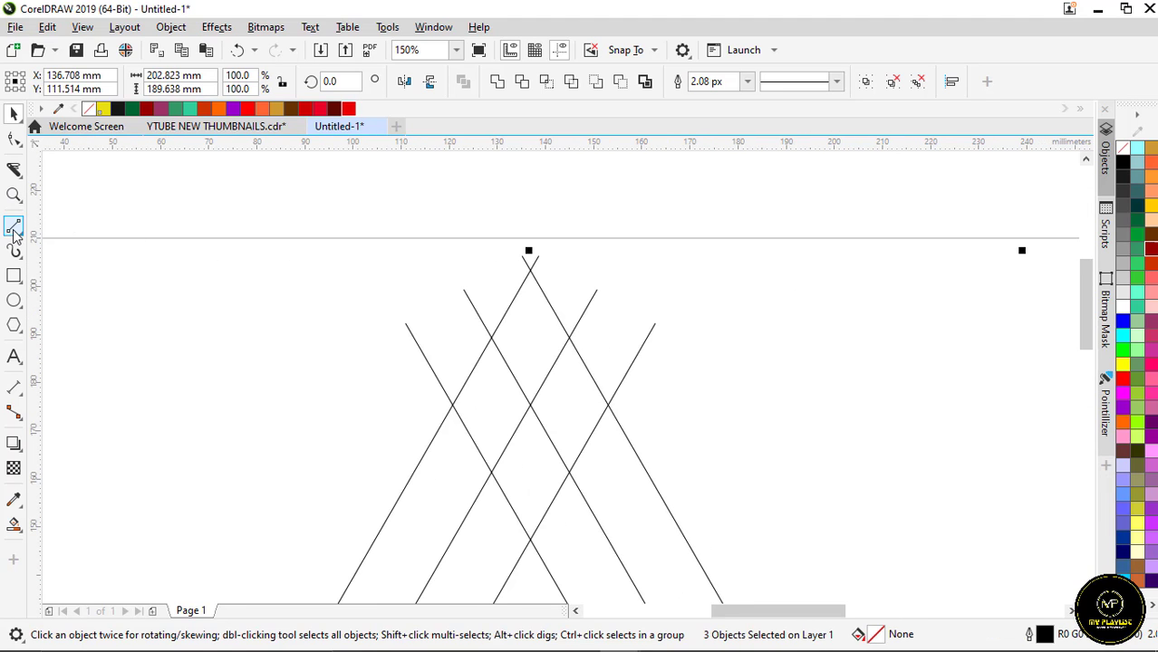
{"action": "scroll", "coordinate": [480, 331], "scroll_direction": "up", "scroll_amount": 2}
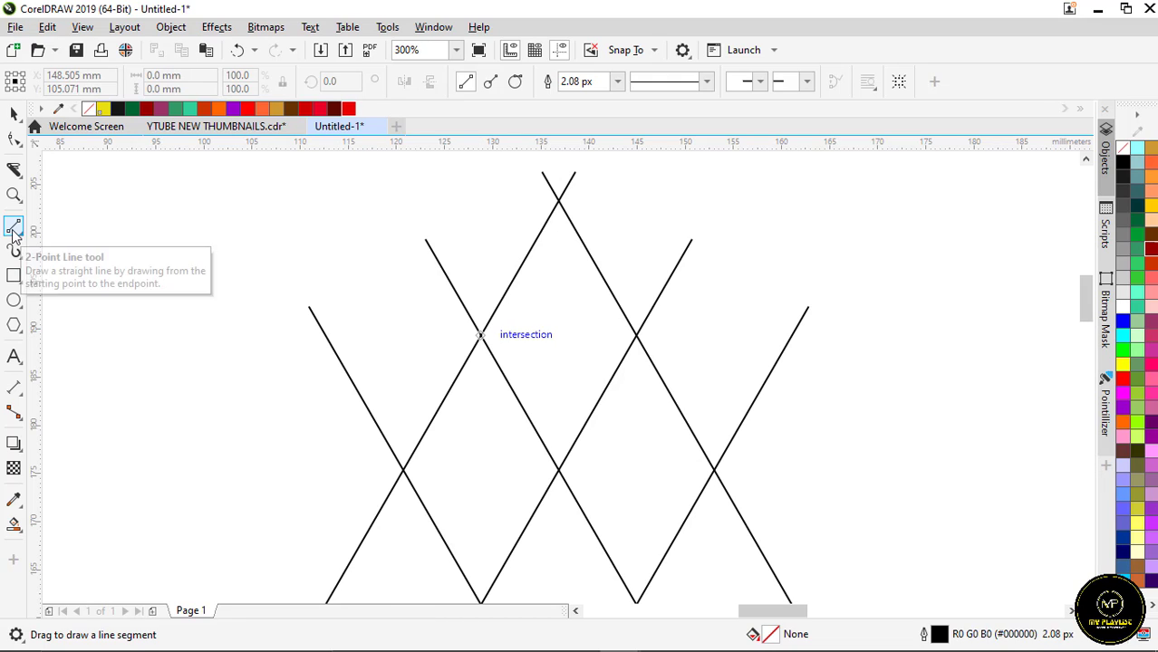
{"action": "left_click_drag", "start_coordinate": [482, 336], "coordinate": [638, 338]}
Draw a short slanted line across each bottom corner, from the outer middle-line intersection down to the lowest line
{"action": "scroll", "coordinate": [496, 227], "scroll_direction": "down", "scroll_amount": 5}
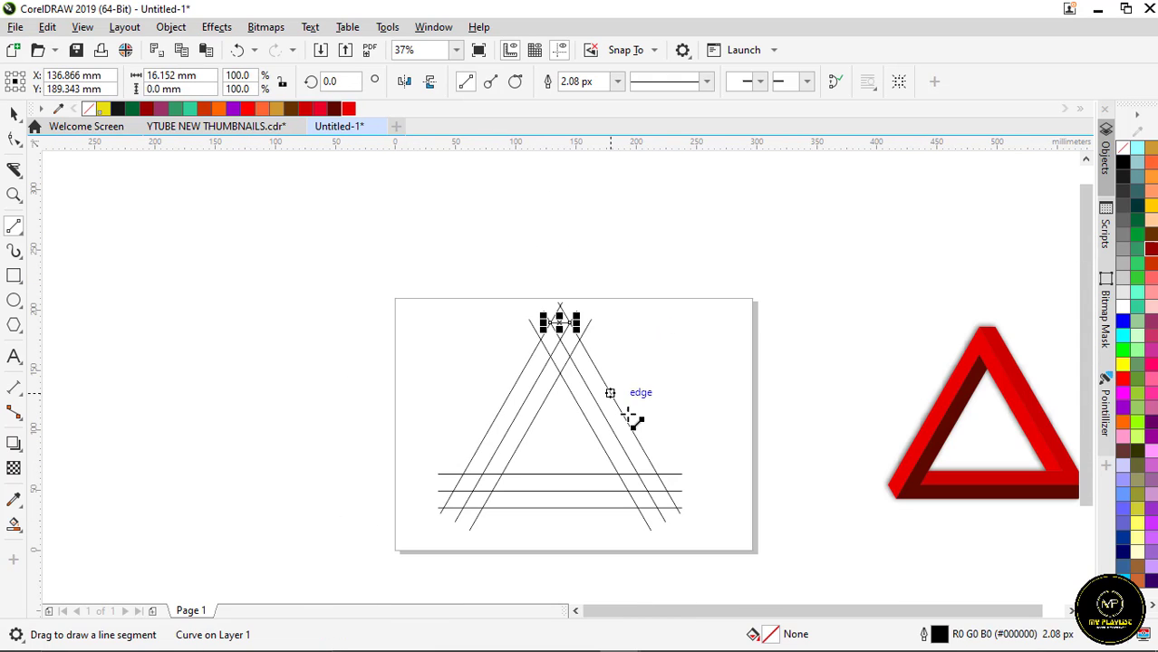
{"action": "scroll", "coordinate": [650, 518], "scroll_direction": "up", "scroll_amount": 3}
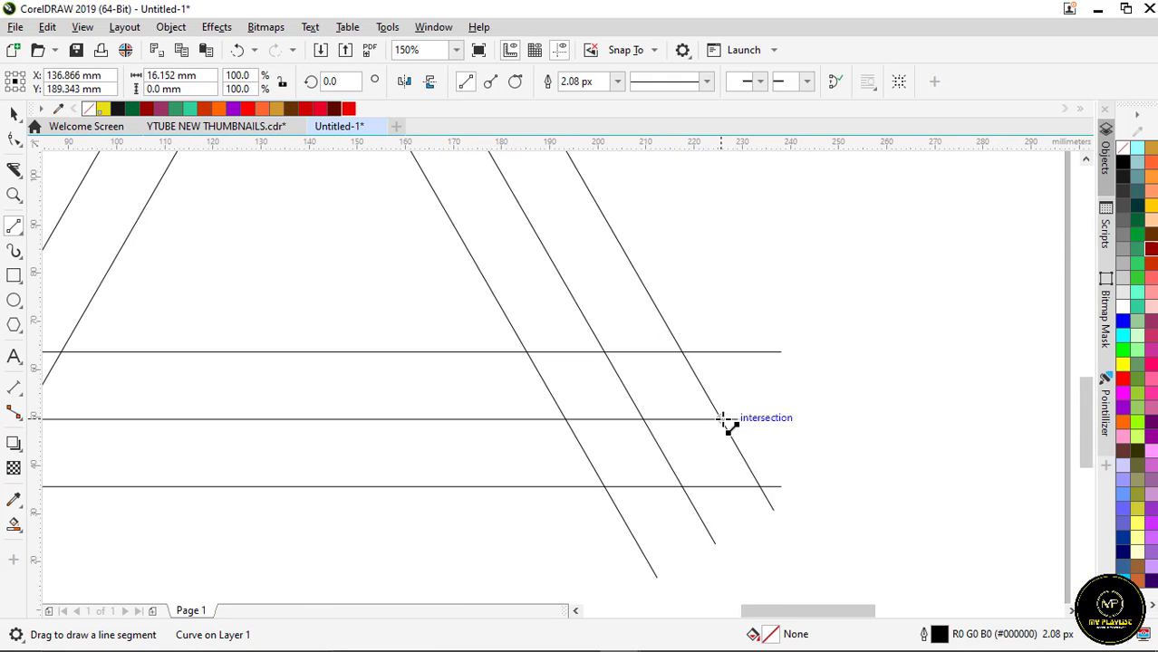
{"action": "left_click_drag", "start_coordinate": [705, 457], "coordinate": [694, 485]}
{"action": "scroll", "coordinate": [780, 427], "scroll_direction": "down", "scroll_amount": 2}
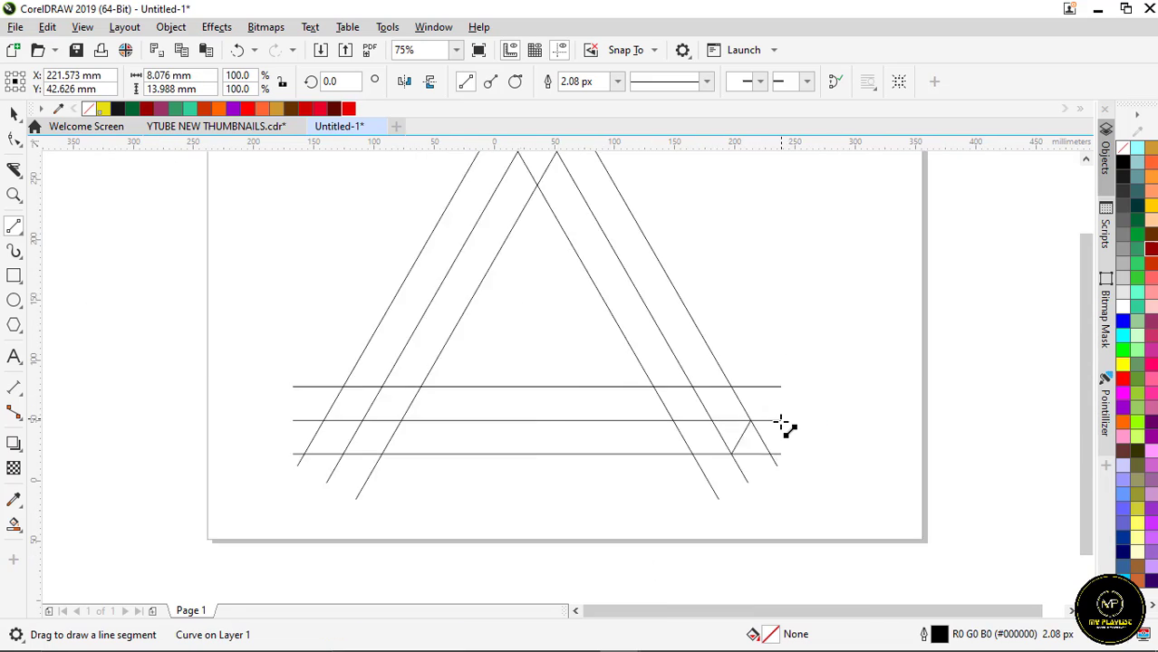
{"action": "scroll", "coordinate": [593, 442], "scroll_direction": "up", "scroll_amount": 3}
{"action": "left_click_drag", "start_coordinate": [471, 372], "coordinate": [509, 441]}
Use Smart Fill to fill the two regions at the apex and the outer band of the right arm in yellow
{"action": "scroll", "coordinate": [445, 413], "scroll_direction": "down", "scroll_amount": 2}
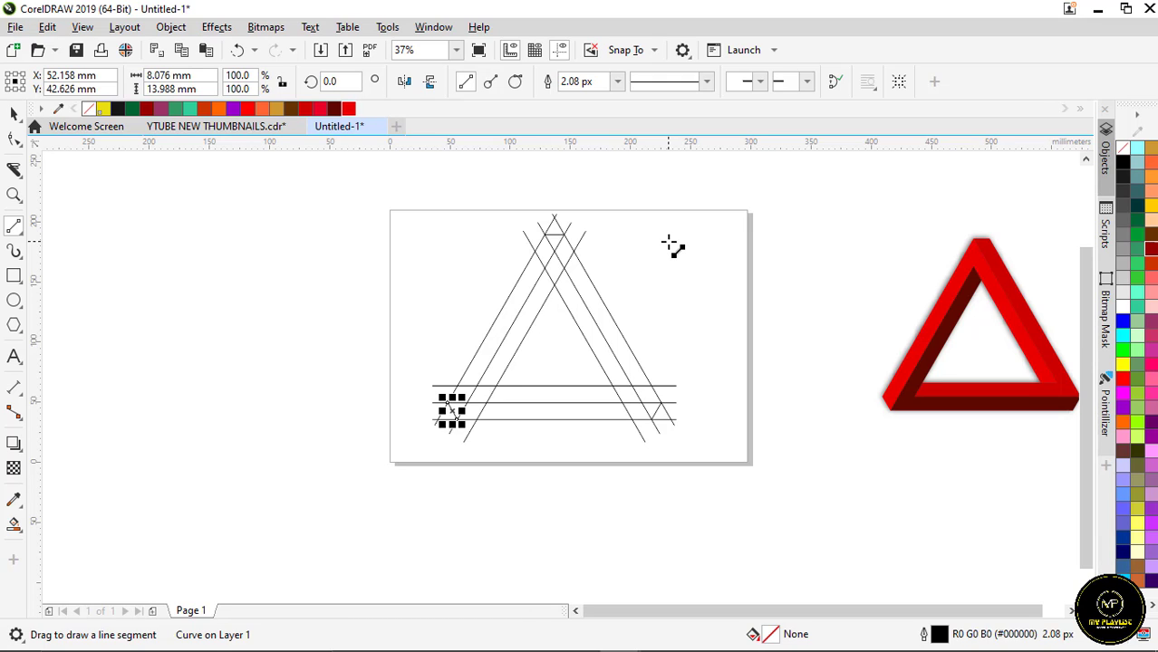
{"action": "scroll", "coordinate": [555, 247], "scroll_direction": "up", "scroll_amount": 1}
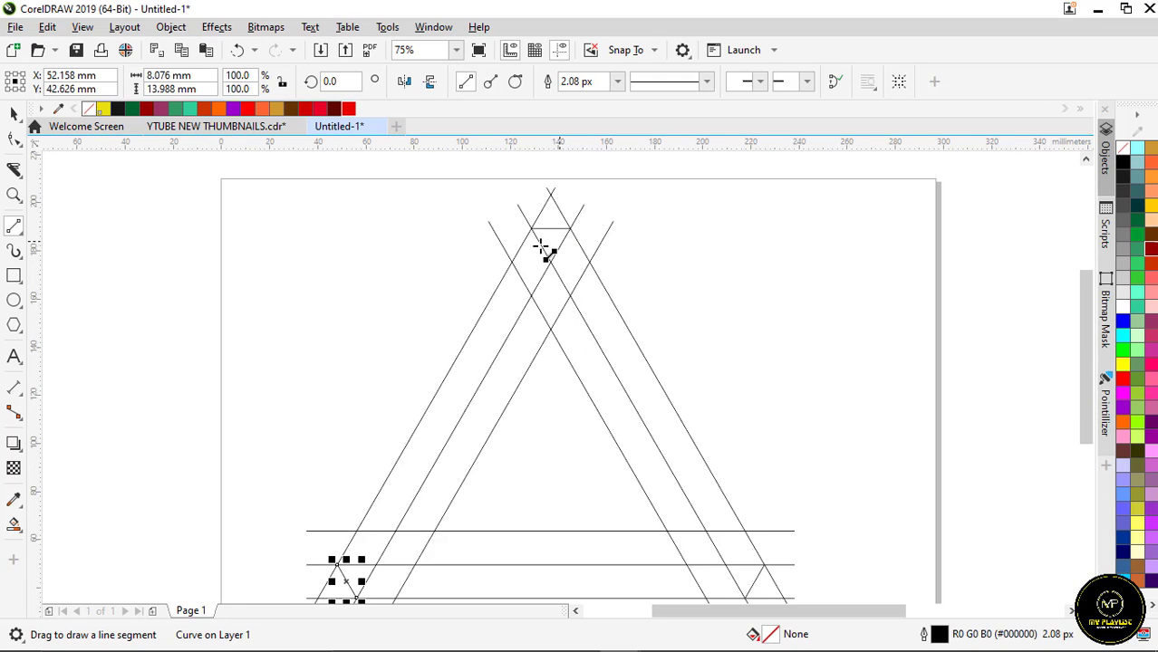
{"action": "left_click", "coordinate": [13, 527]}
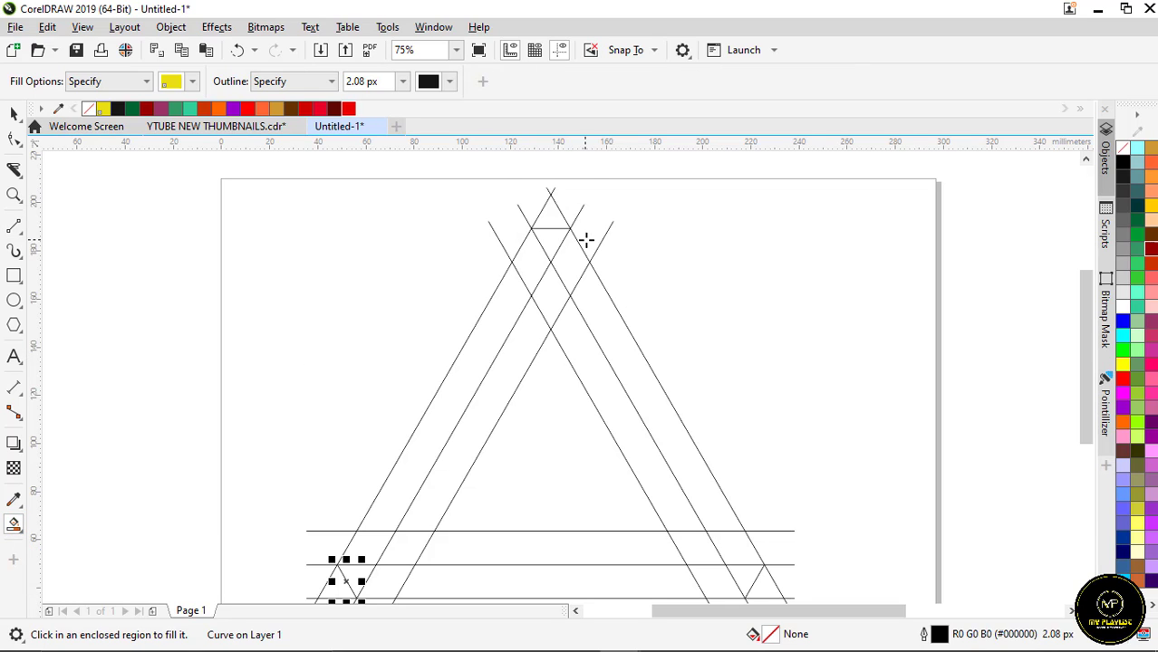
{"action": "scroll", "coordinate": [586, 239], "scroll_direction": "up", "scroll_amount": 1}
{"action": "left_click", "coordinate": [525, 240]}
{"action": "left_click", "coordinate": [552, 269]}
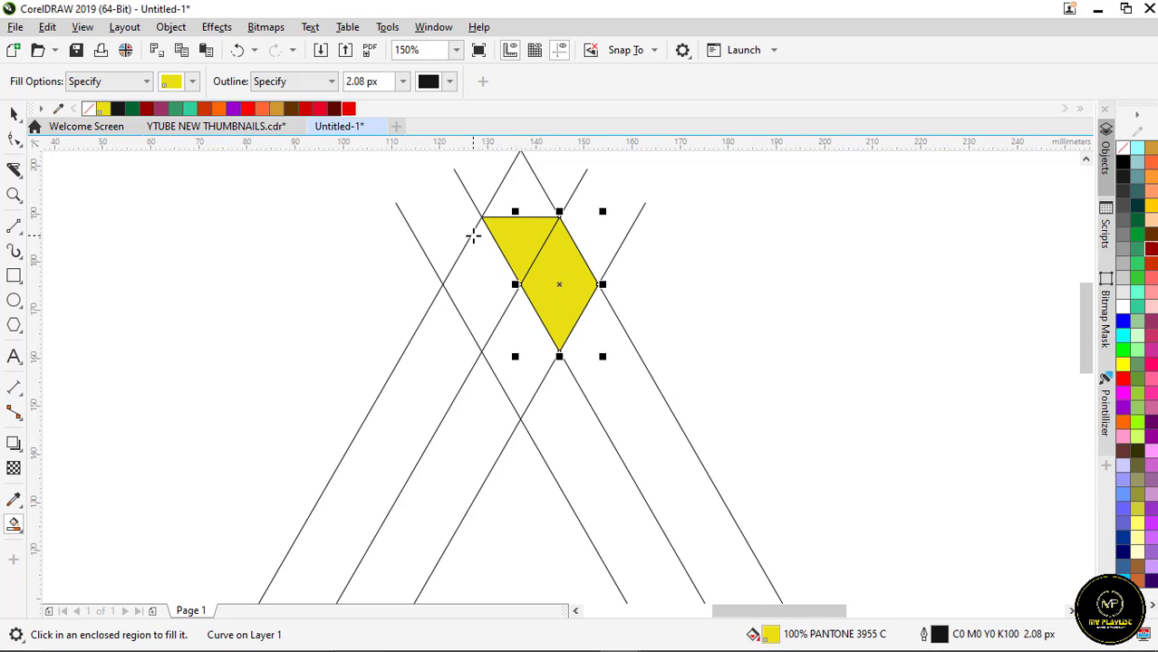
{"action": "scroll", "coordinate": [473, 236], "scroll_direction": "down", "scroll_amount": 1}
{"action": "left_click", "coordinate": [588, 362]}
Fill the adjoining lower-right corner regions and the upper band of the base in yellow with Smart Fill
{"action": "scroll", "coordinate": [528, 292], "scroll_direction": "down", "scroll_amount": 1}
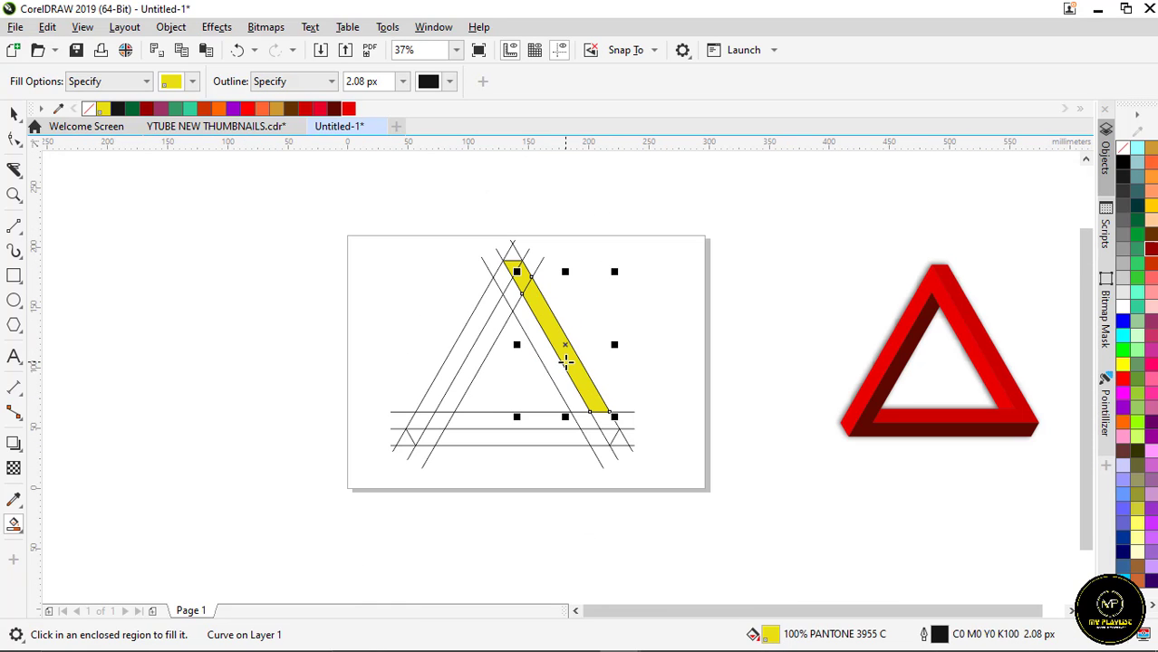
{"action": "scroll", "coordinate": [600, 439], "scroll_direction": "up", "scroll_amount": 1}
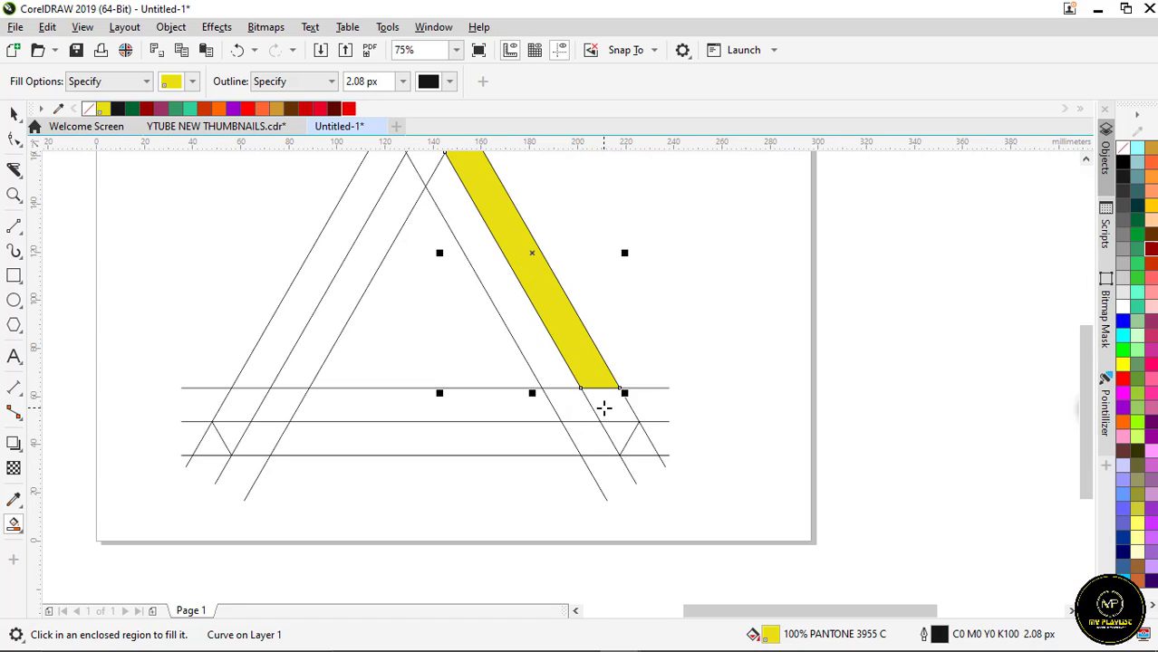
{"action": "left_click", "coordinate": [603, 406]}
{"action": "left_click", "coordinate": [554, 400]}
{"action": "left_click", "coordinate": [327, 418]}
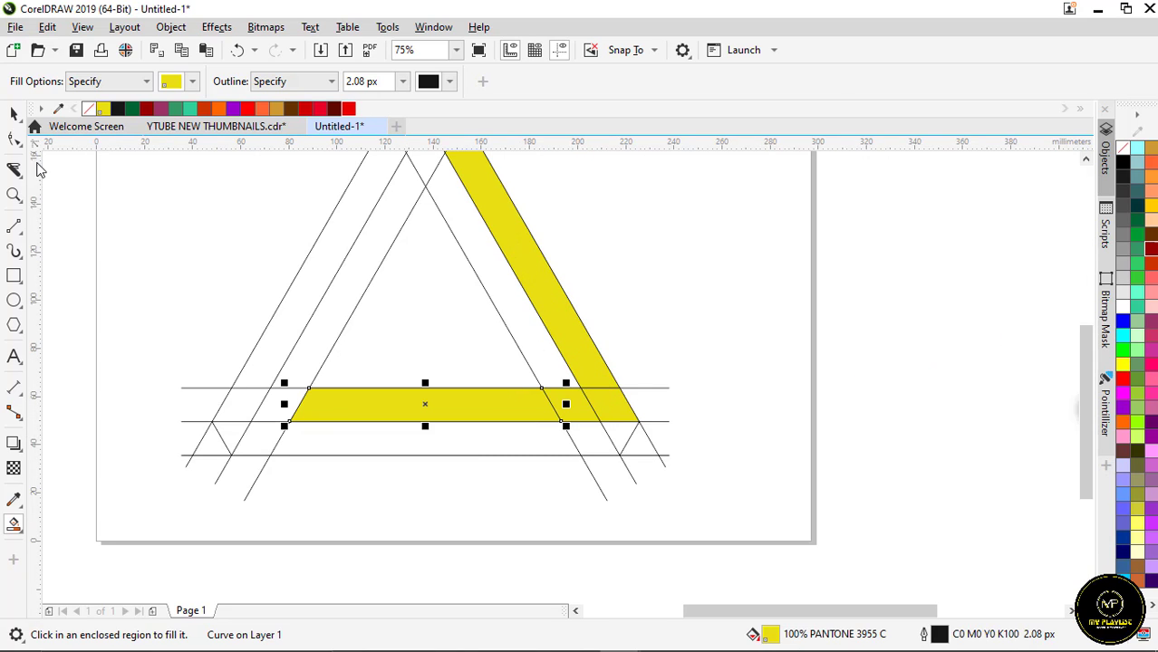
Select all six yellow pieces of the right arm and base and weld them into one shape
{"action": "left_click", "coordinate": [14, 115]}
{"action": "scroll", "coordinate": [548, 409], "scroll_direction": "up", "scroll_amount": 1}
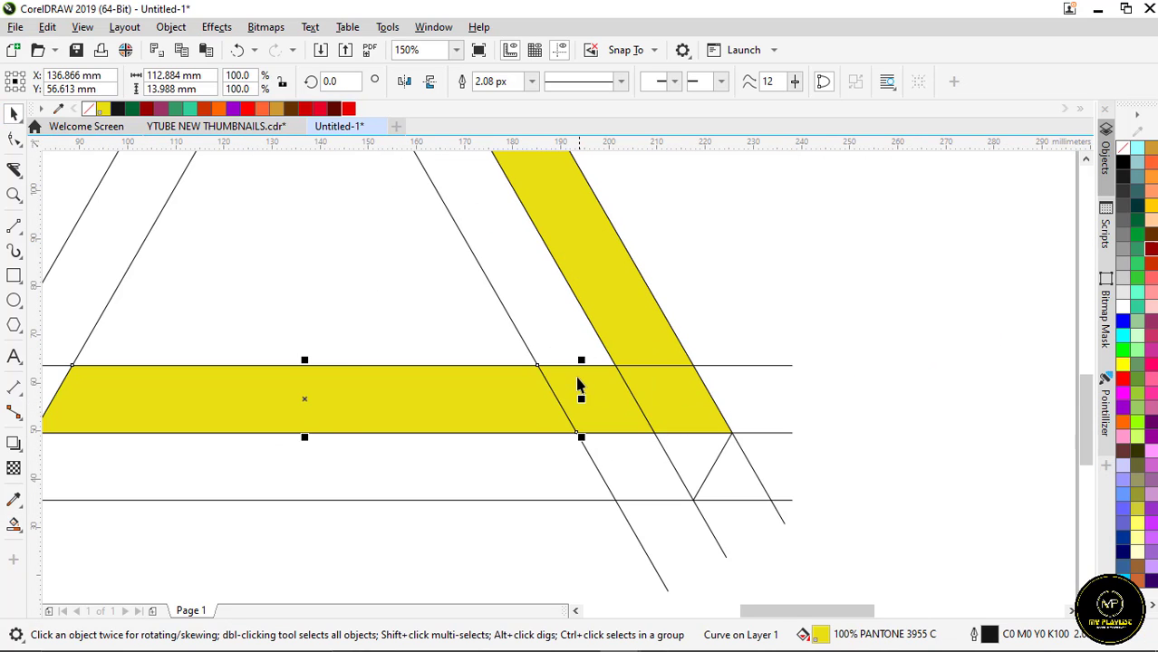
{"action": "left_click", "coordinate": [602, 402], "text": "shift"}
{"action": "left_click", "coordinate": [657, 365], "text": "shift"}
{"action": "left_click", "coordinate": [637, 405], "text": "shift"}
{"action": "scroll", "coordinate": [637, 405], "scroll_direction": "down", "scroll_amount": 2}
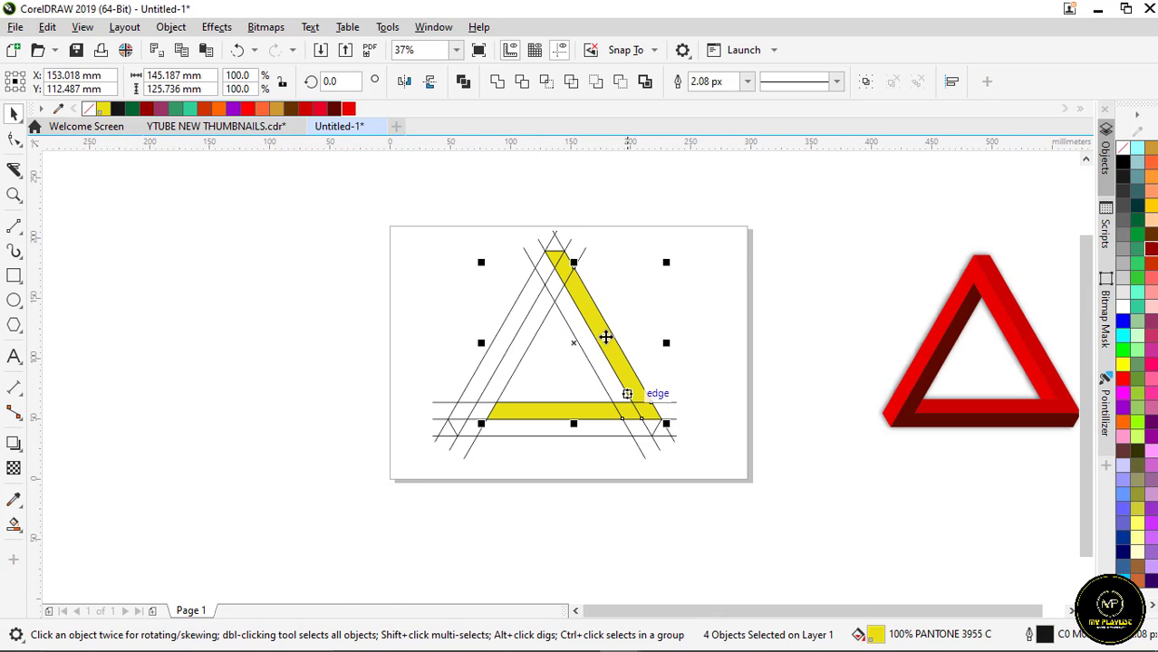
{"action": "scroll", "coordinate": [605, 337], "scroll_direction": "up", "scroll_amount": 1}
{"action": "left_click", "coordinate": [550, 252], "text": "shift"}
{"action": "left_click", "coordinate": [538, 240], "text": "shift"}
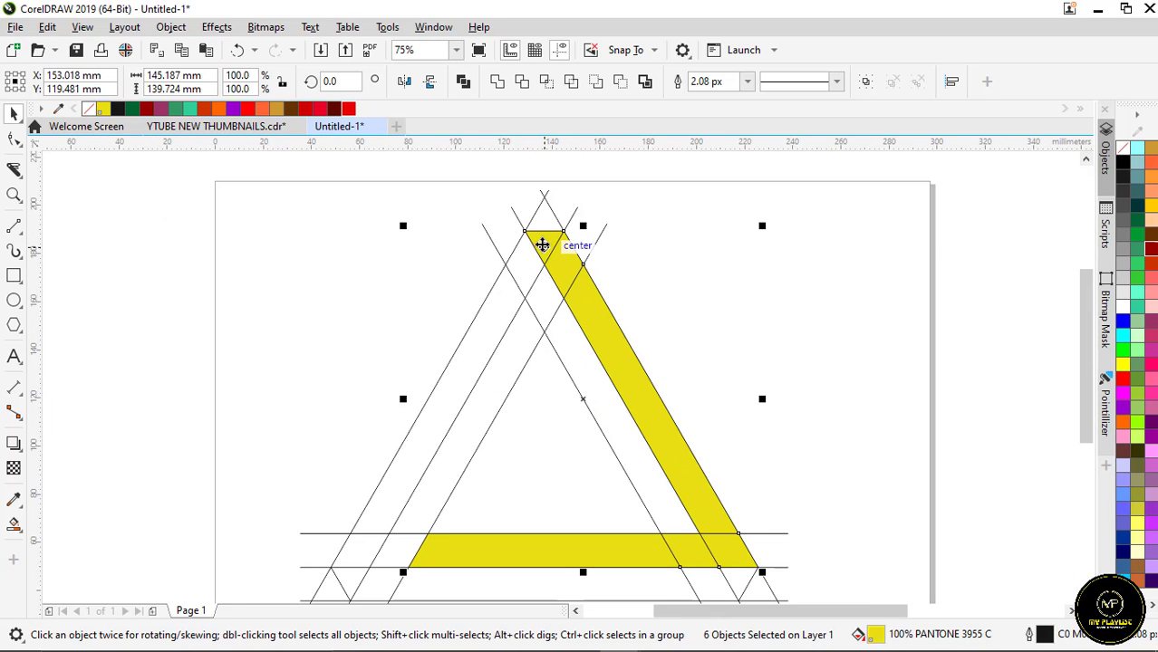
{"action": "left_click", "coordinate": [498, 83]}
Recolour the welded shape dark brown (#663300)
{"action": "scroll", "coordinate": [655, 456], "scroll_direction": "down", "scroll_amount": 1}
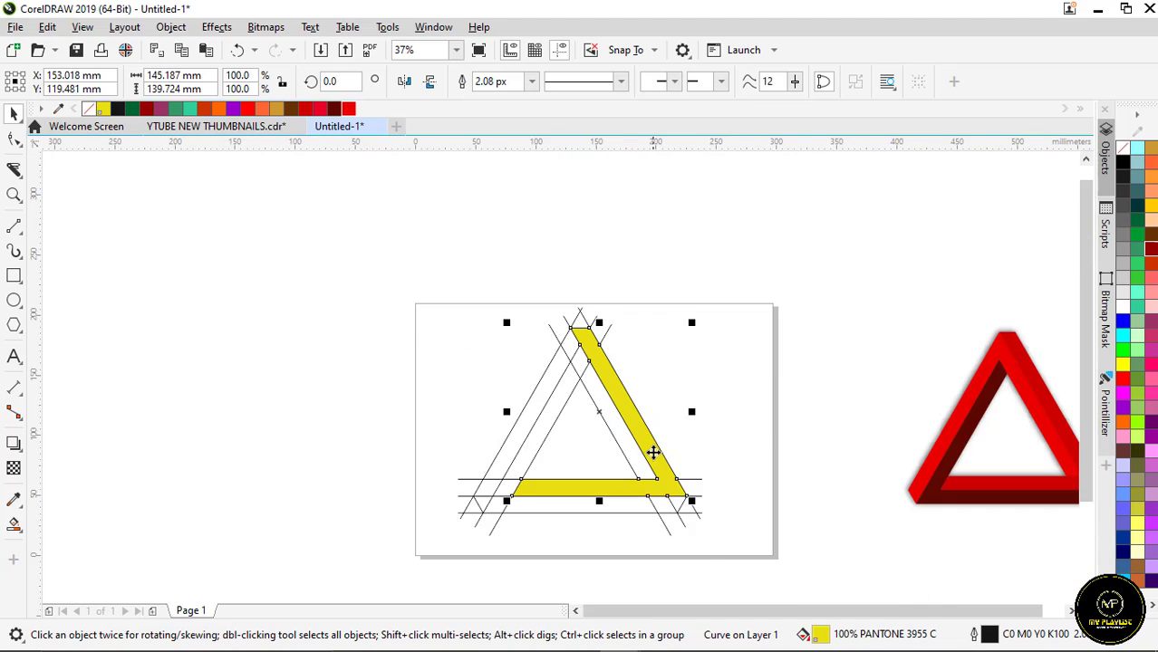
{"action": "scroll", "coordinate": [655, 456], "scroll_direction": "up", "scroll_amount": 1}
{"action": "left_click", "coordinate": [1144, 246]}
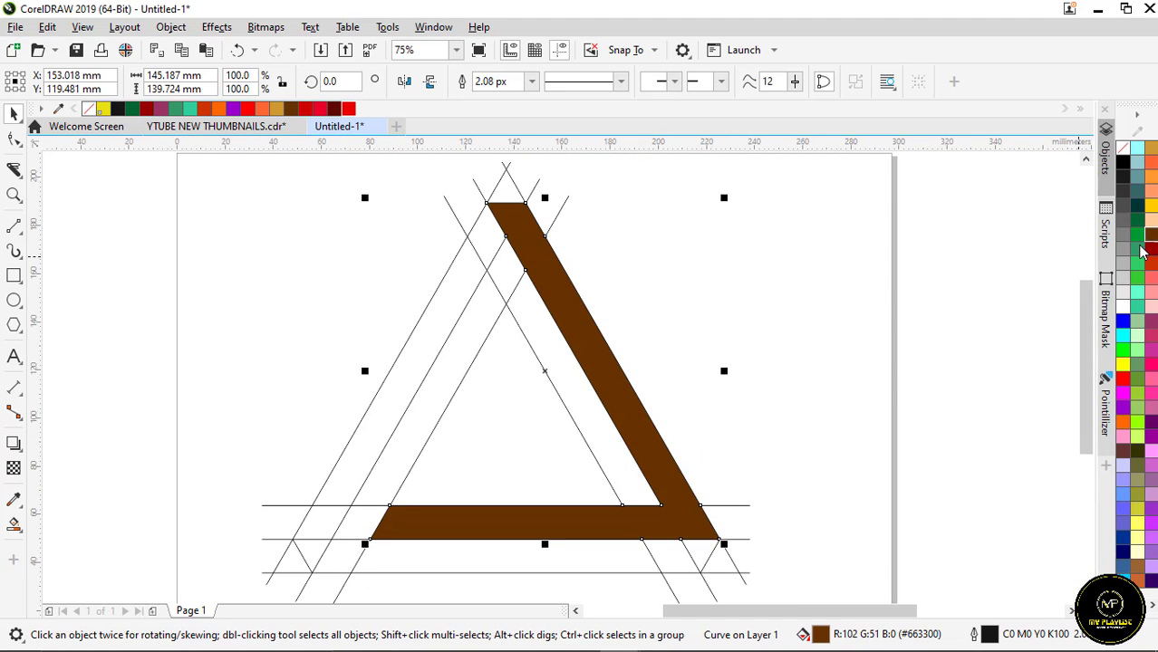
{"action": "scroll", "coordinate": [488, 379], "scroll_direction": "down", "scroll_amount": 1}
{"action": "scroll", "coordinate": [460, 355], "scroll_direction": "up", "scroll_amount": 1}
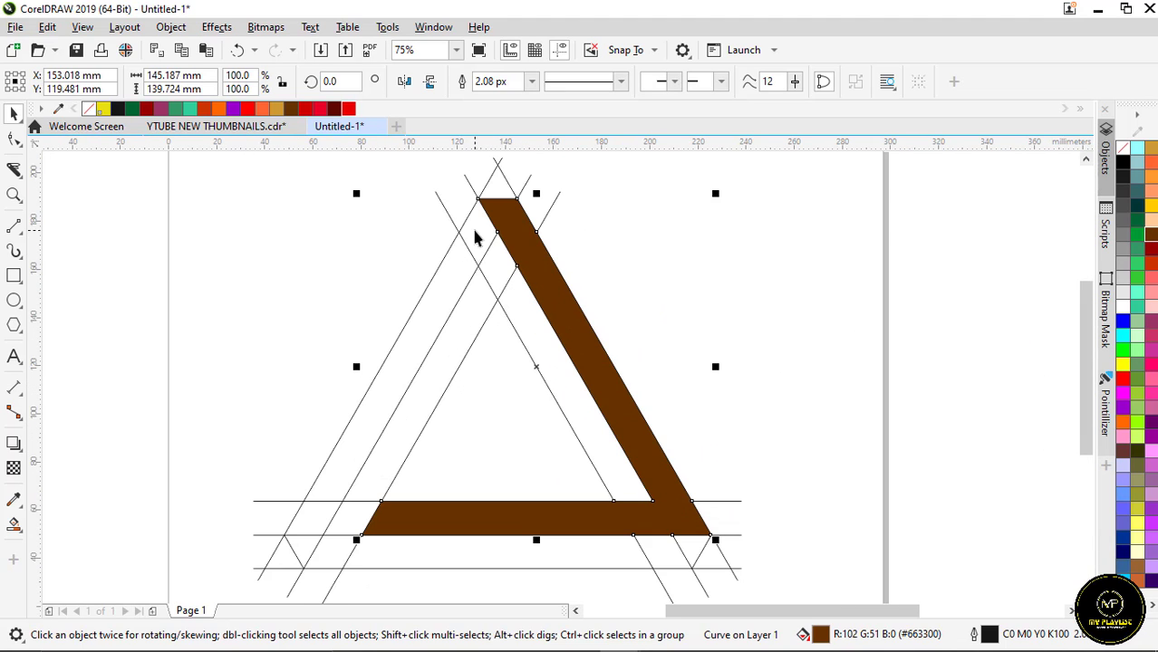
Fill the outer band of the left arm, the apex region and the inner band of the right arm in yellow with Smart Fill
{"action": "key", "text": "Escape"}
{"action": "left_click", "coordinate": [14, 525]}
{"action": "left_click", "coordinate": [345, 500]}
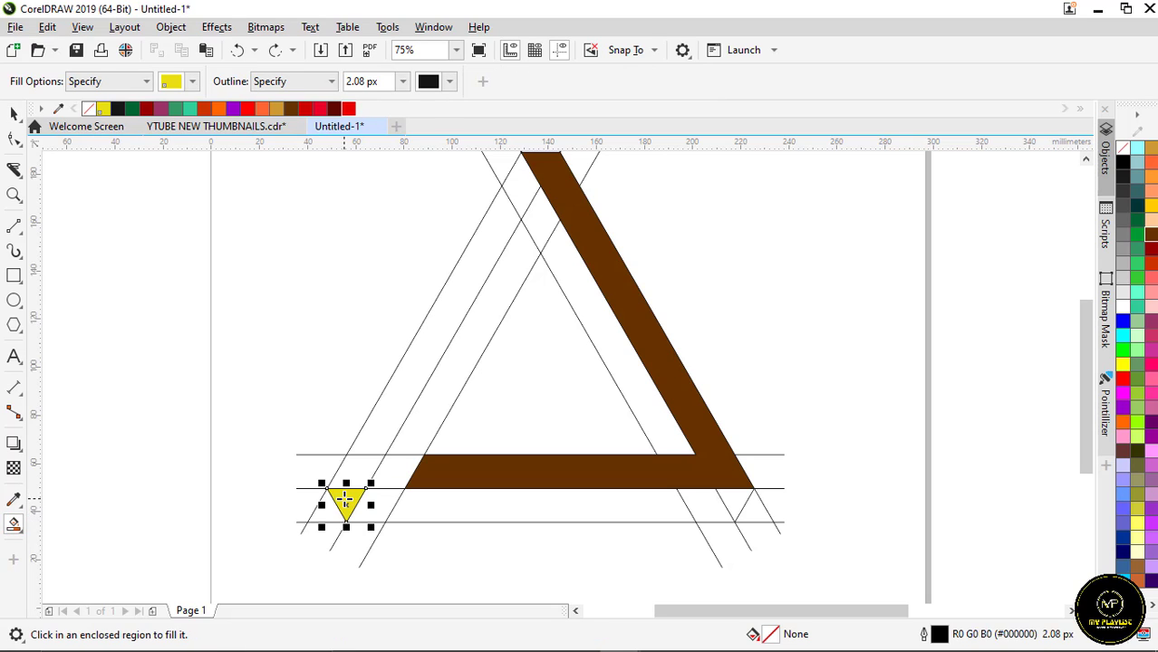
{"action": "left_click", "coordinate": [390, 423]}
{"action": "left_click", "coordinate": [536, 210]}
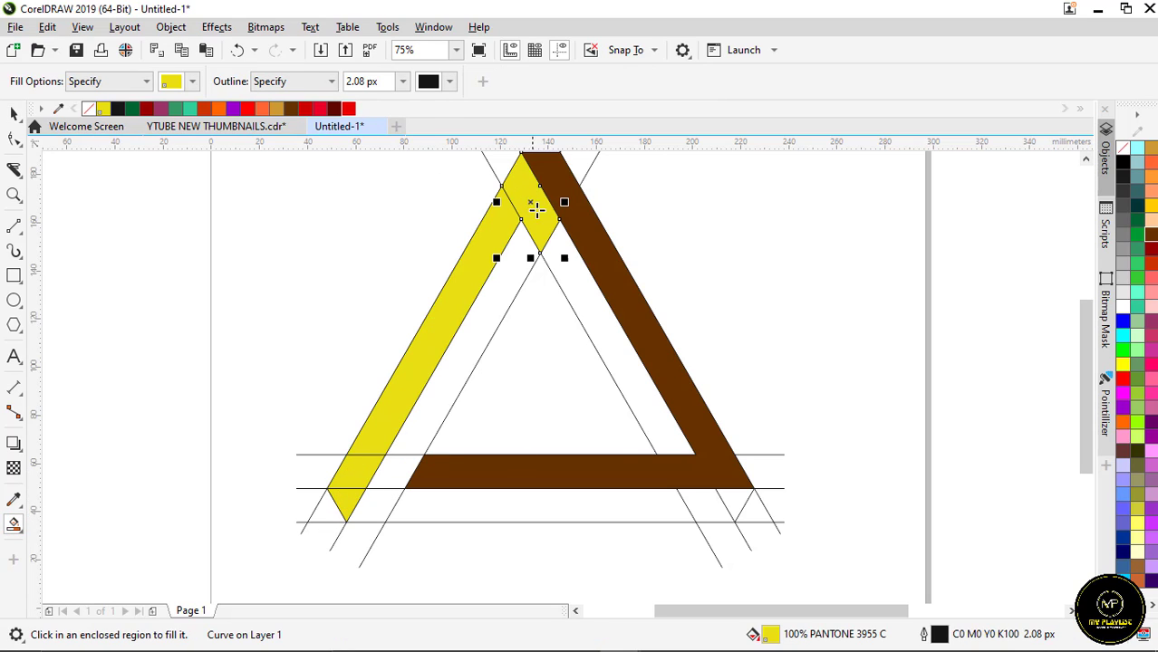
{"action": "left_click", "coordinate": [565, 271]}
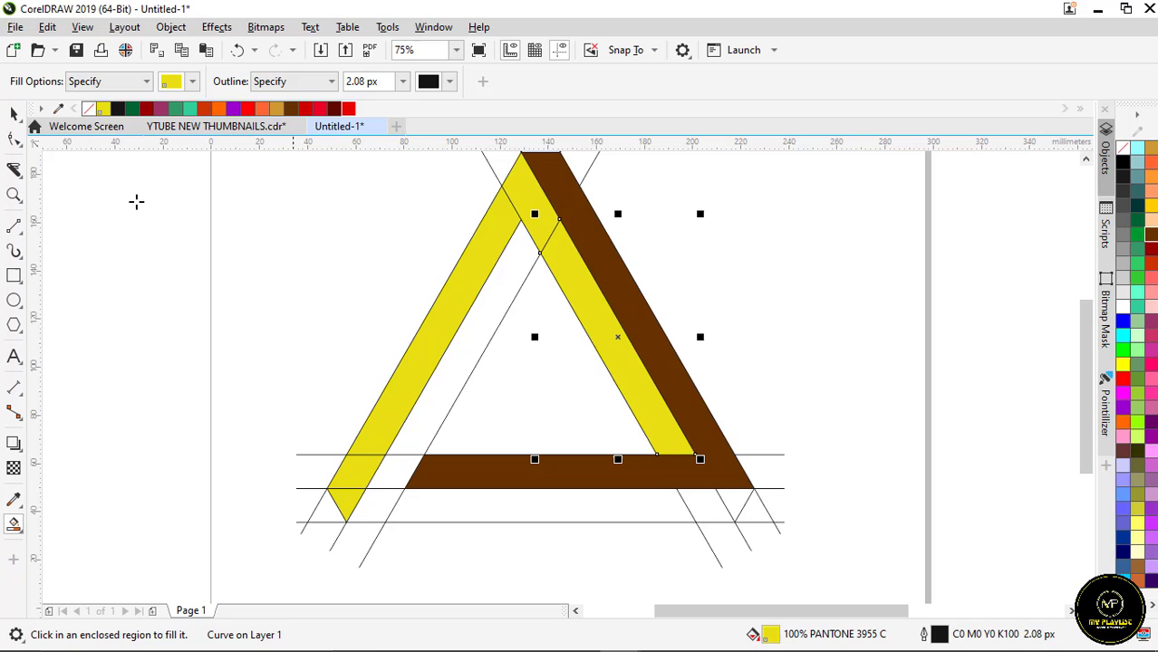
Weld the yellow pieces of the left arm and inner right arm into one shape and recolour it green (#33CC66)
{"action": "left_click", "coordinate": [14, 114]}
{"action": "left_click", "coordinate": [519, 180], "text": "shift"}
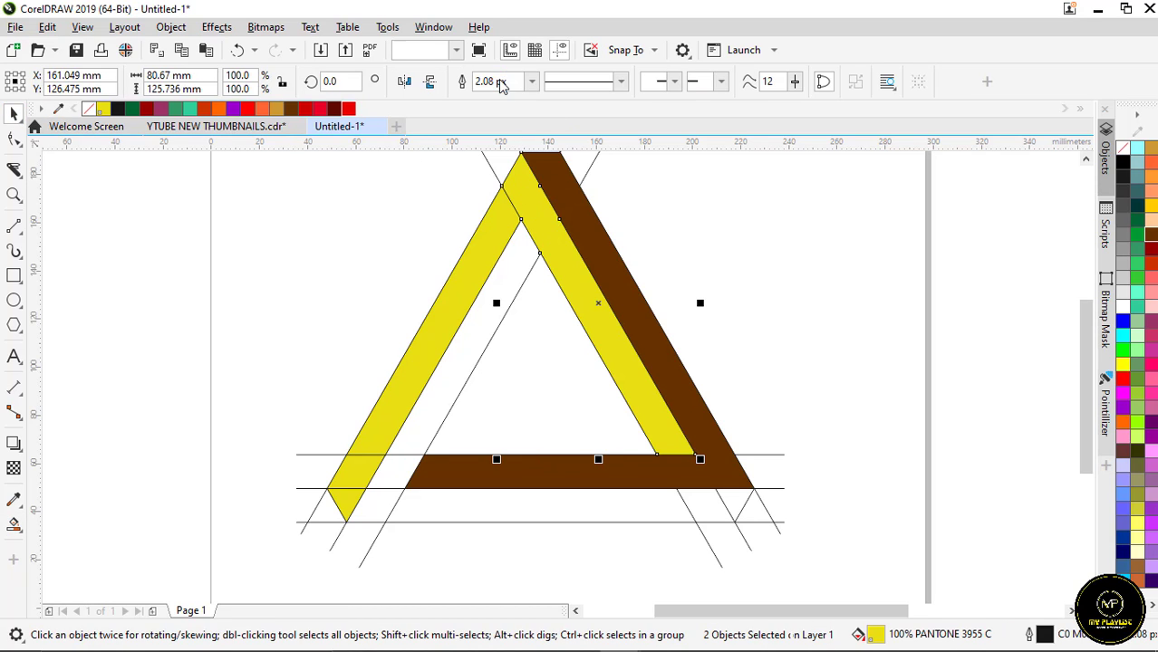
{"action": "left_click", "coordinate": [504, 208], "text": "shift"}
{"action": "left_click", "coordinate": [496, 84]}
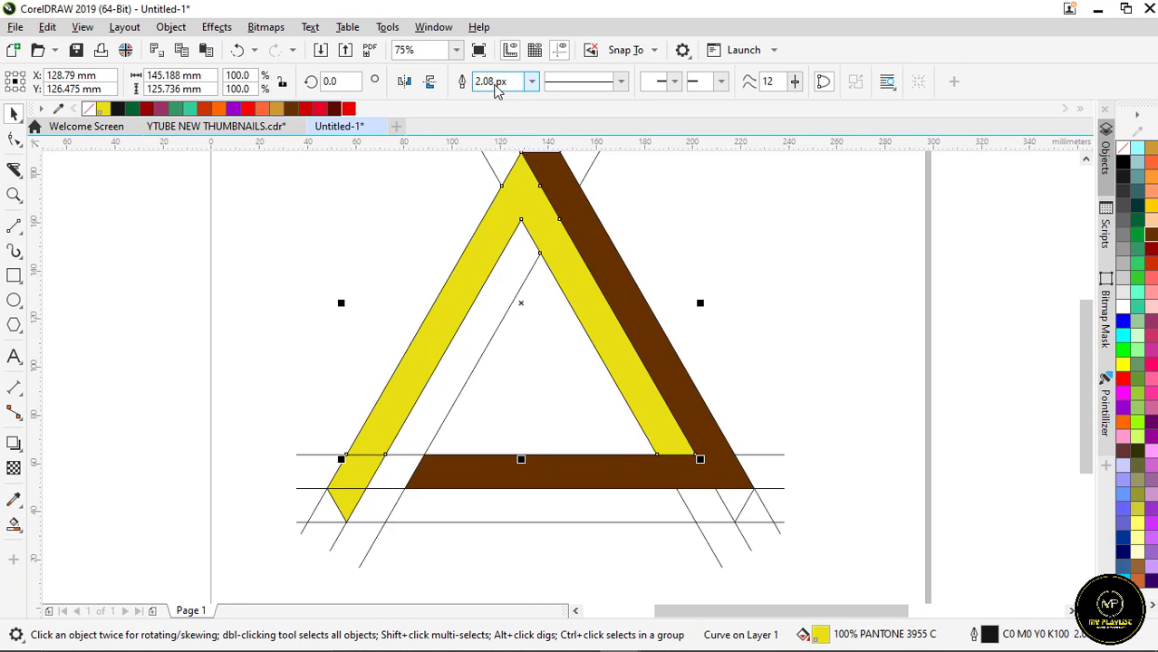
{"action": "left_click", "coordinate": [357, 483], "text": "shift"}
{"action": "left_click", "coordinate": [347, 507], "text": "shift"}
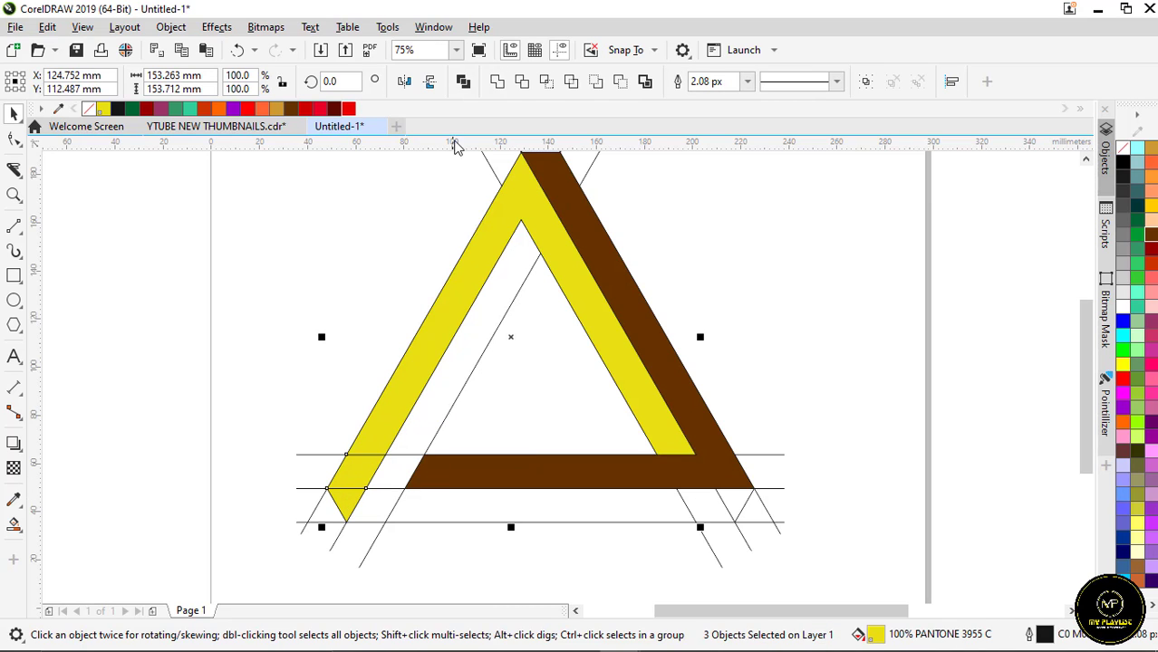
{"action": "left_click", "coordinate": [499, 82]}
{"action": "scroll", "coordinate": [465, 319], "scroll_direction": "down", "scroll_amount": 1}
{"action": "scroll", "coordinate": [465, 322], "scroll_direction": "up", "scroll_amount": 1}
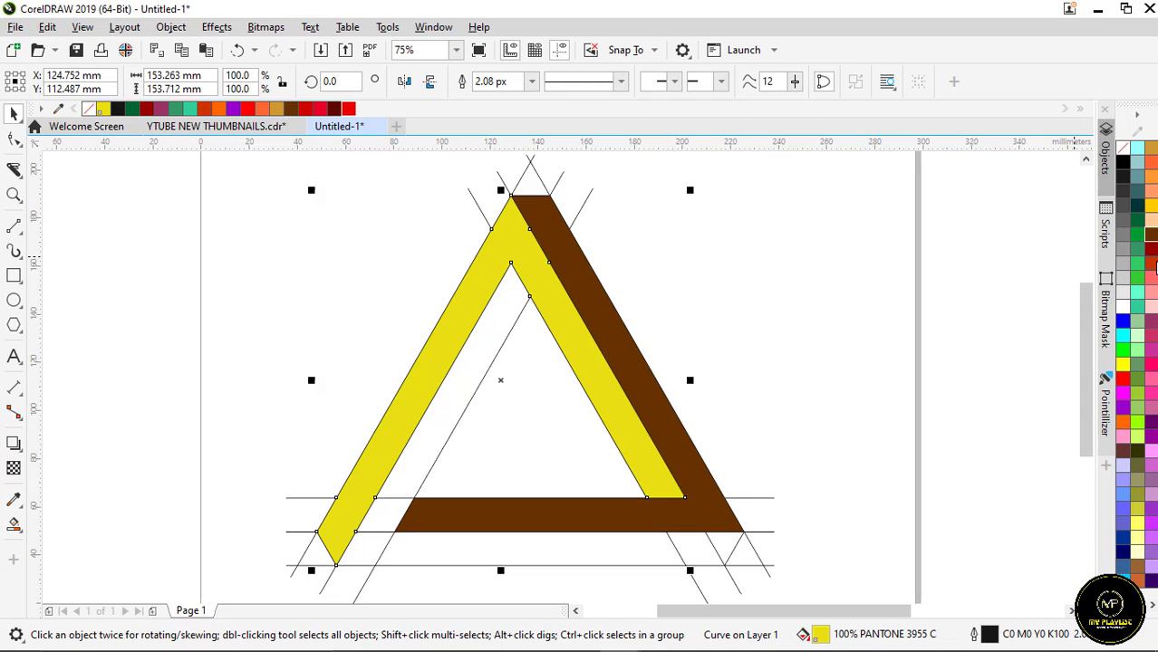
{"action": "left_click", "coordinate": [1140, 265]}
{"action": "scroll", "coordinate": [479, 379], "scroll_direction": "down", "scroll_amount": 1}
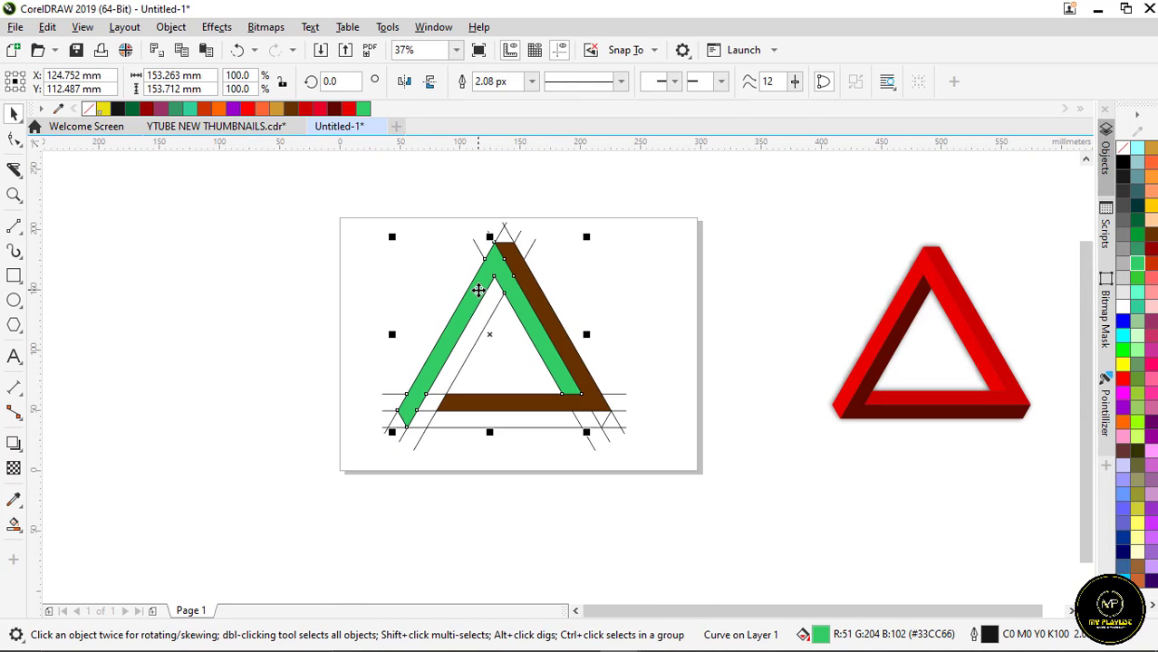
Use Smart Fill to fill the lower band of the base and the inner band of the left arm in yellow
{"action": "scroll", "coordinate": [478, 380], "scroll_direction": "up", "scroll_amount": 1}
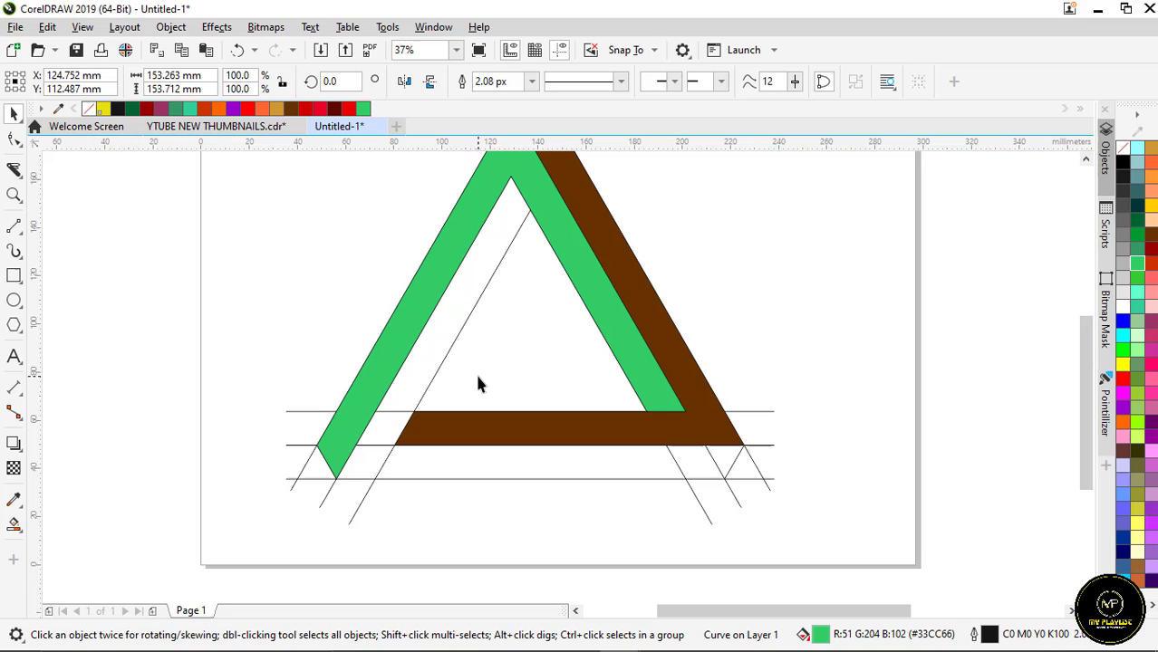
{"action": "left_click", "coordinate": [14, 525]}
{"action": "left_click", "coordinate": [729, 462]}
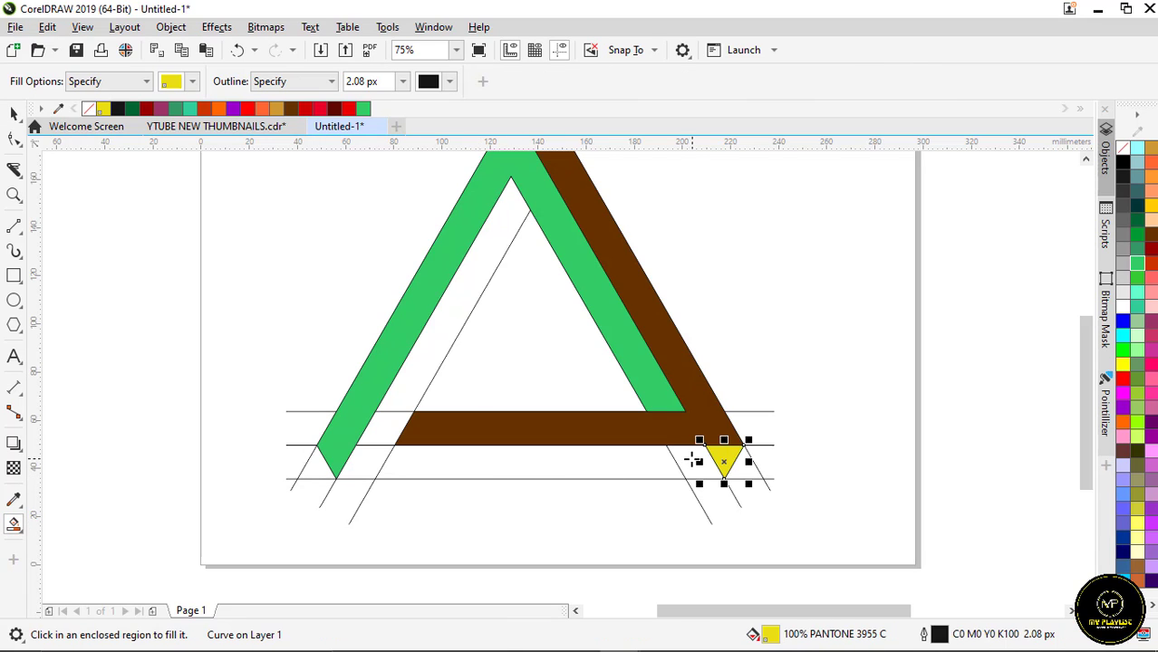
{"action": "left_click", "coordinate": [685, 460]}
{"action": "left_click", "coordinate": [634, 460]}
{"action": "left_click", "coordinate": [379, 461]}
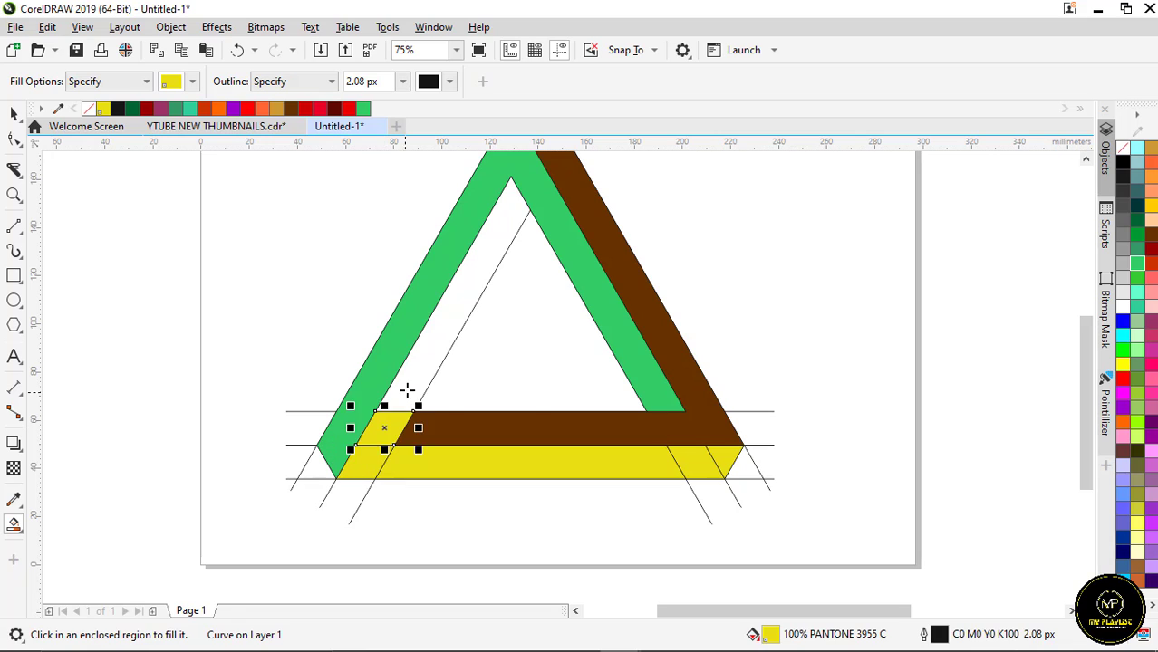
{"action": "left_click", "coordinate": [406, 393]}
Weld all the yellow pieces of the base and inner left arm into one shape and recolour it orange-red (#CC3300)
{"action": "left_click", "coordinate": [9, 115]}
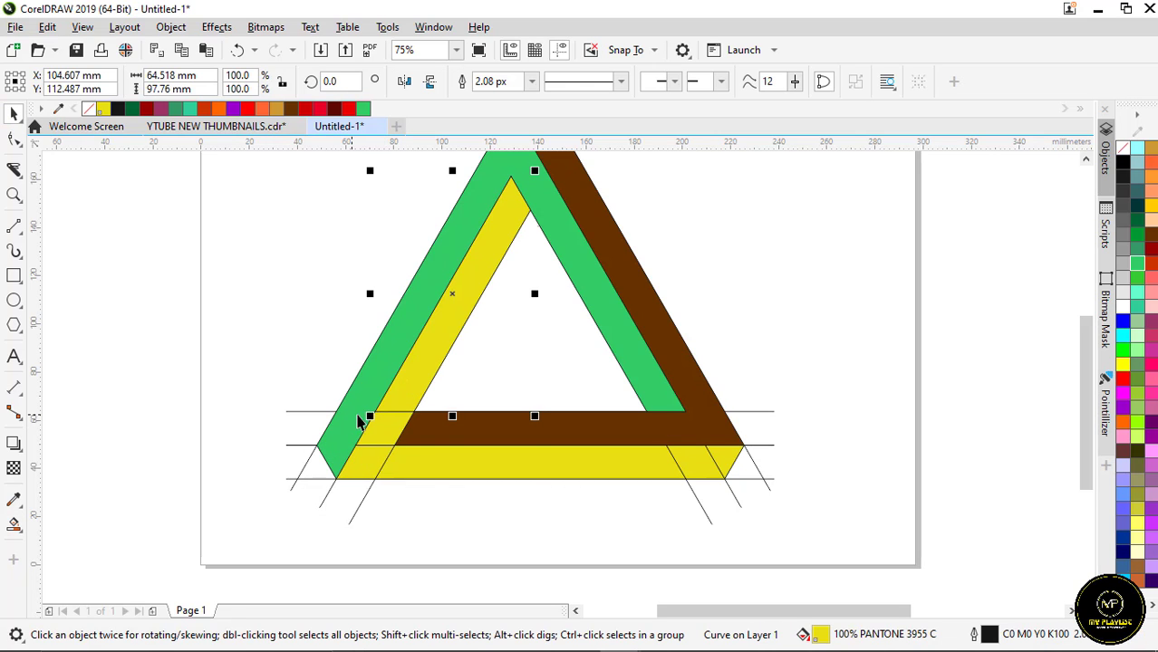
{"action": "left_click", "coordinate": [374, 461], "text": "shift"}
{"action": "left_click", "coordinate": [434, 471], "text": "shift"}
{"action": "left_click", "coordinate": [688, 471], "text": "shift"}
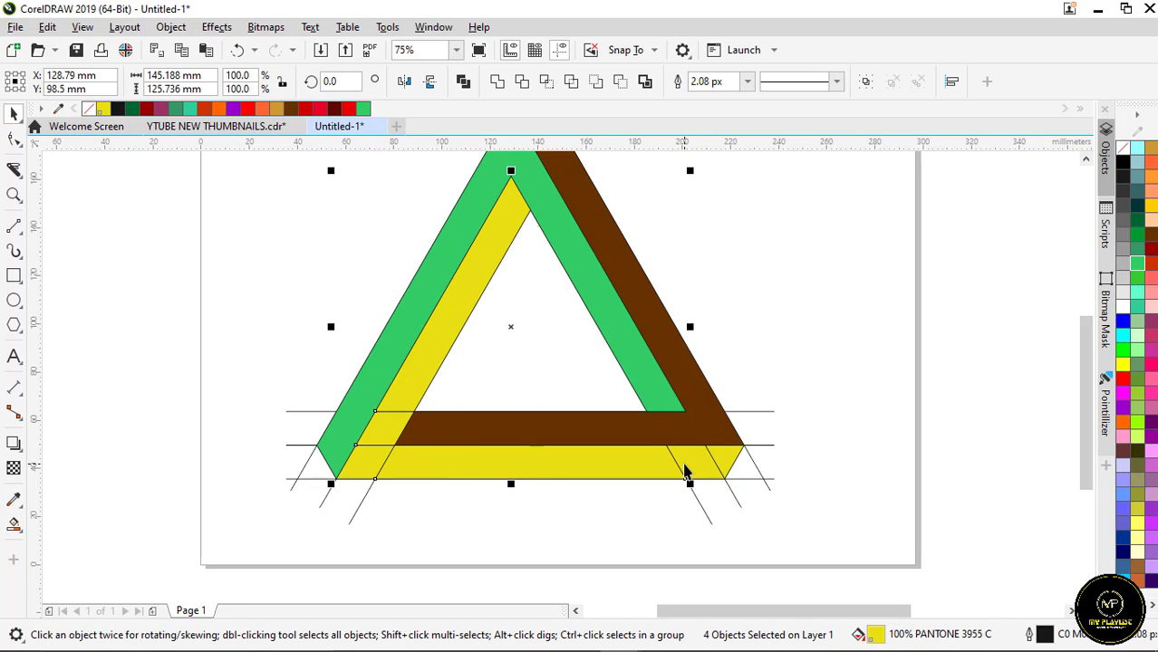
{"action": "left_click", "coordinate": [732, 470], "text": "shift"}
{"action": "left_click", "coordinate": [708, 436], "text": "shift"}
{"action": "left_click", "coordinate": [497, 82]}
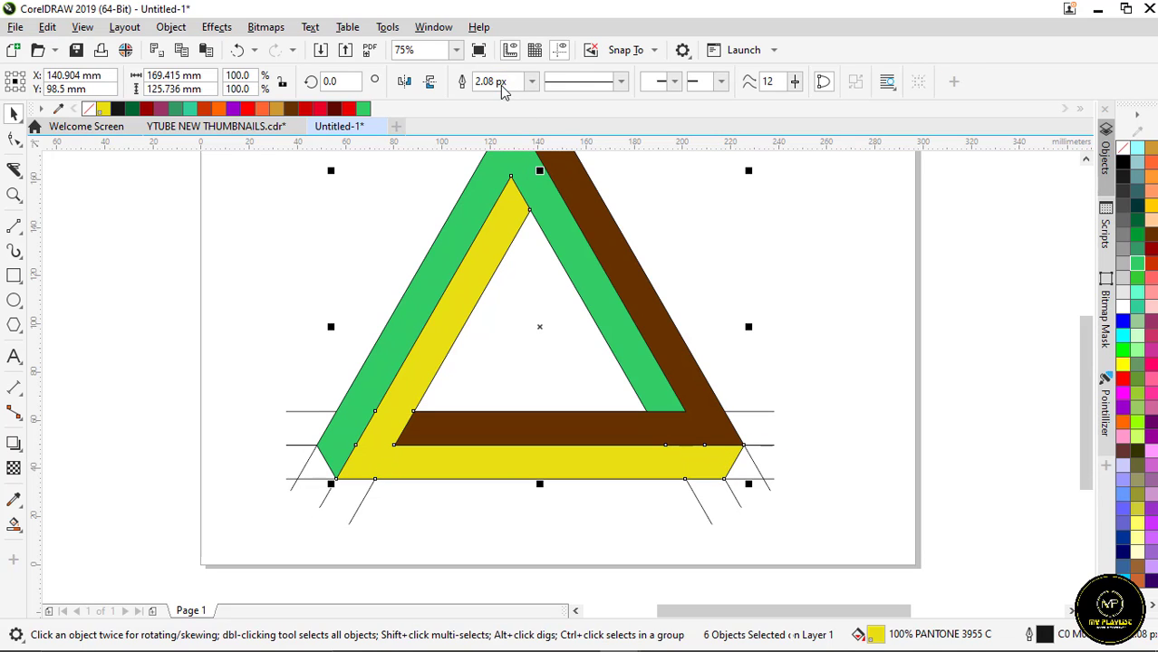
{"action": "left_click", "coordinate": [1153, 265]}
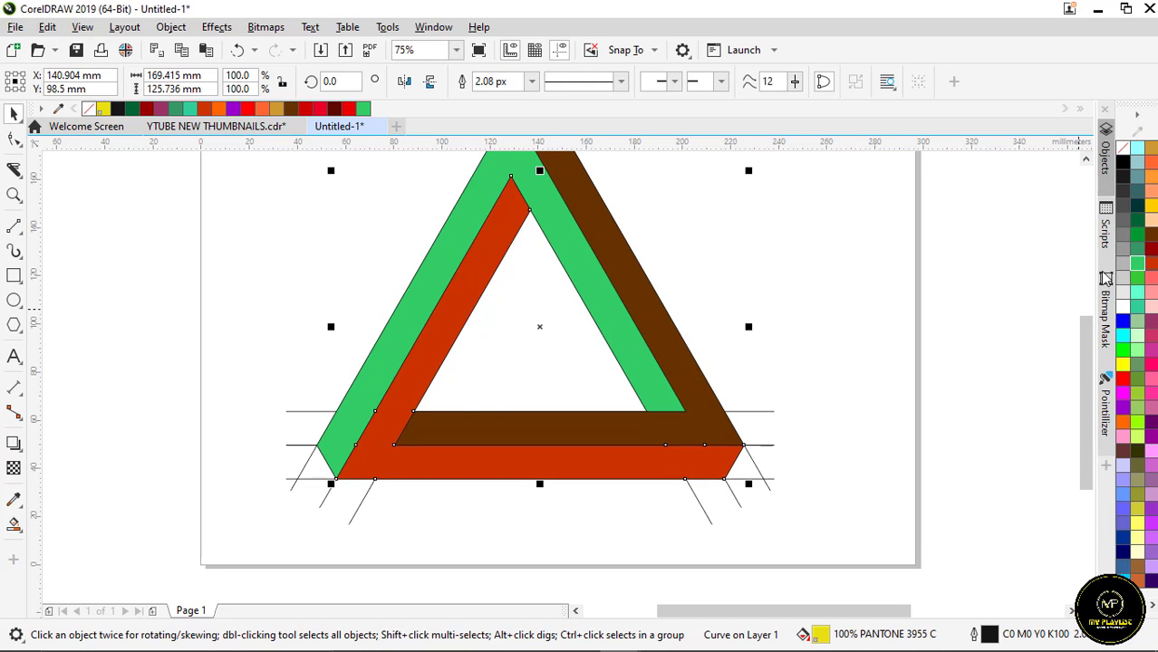
{"action": "scroll", "coordinate": [449, 413], "scroll_direction": "down", "scroll_amount": 2}
{"action": "left_click", "coordinate": [655, 373]}
{"action": "scroll", "coordinate": [541, 432], "scroll_direction": "up", "scroll_amount": 4}
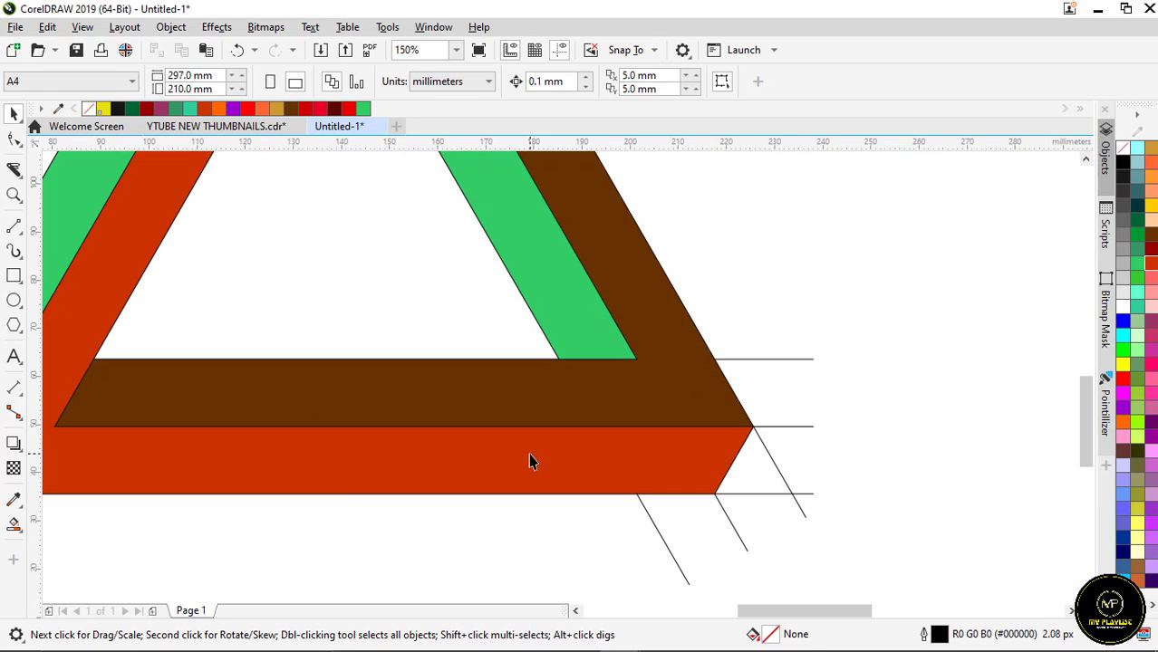
{"action": "left_click", "coordinate": [530, 460]}
{"action": "left_click", "coordinate": [571, 318], "text": "shift"}
{"action": "left_click", "coordinate": [570, 339], "text": "shift"}
{"action": "scroll", "coordinate": [570, 339], "scroll_direction": "down", "scroll_amount": 2}
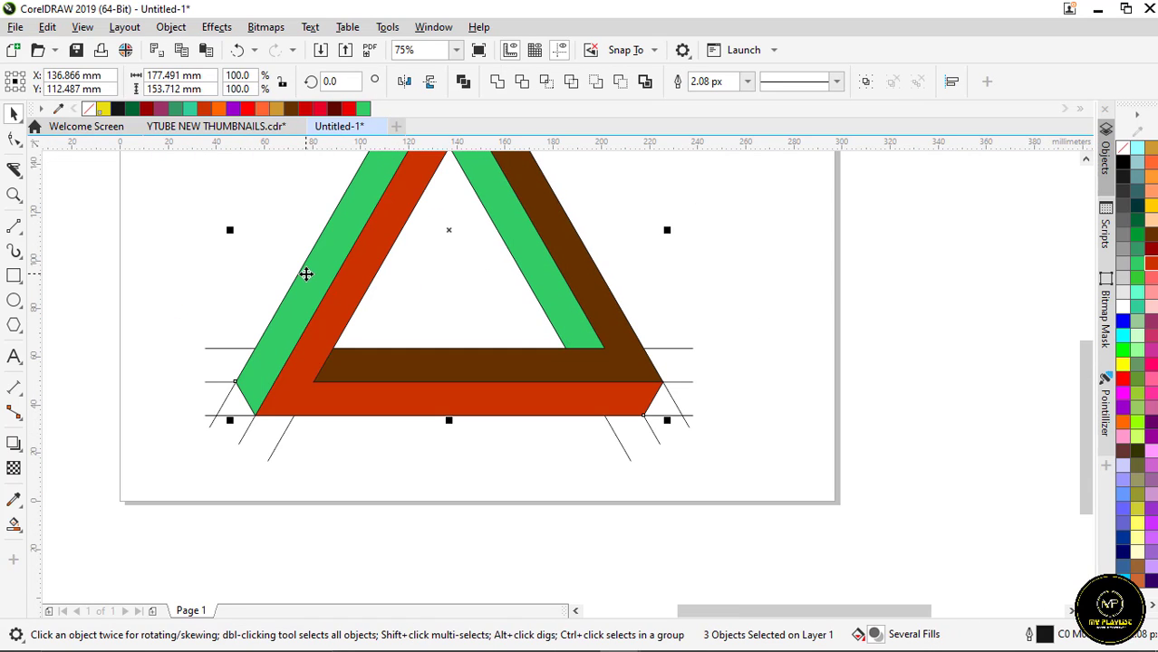
{"action": "scroll", "coordinate": [258, 382], "scroll_direction": "down", "scroll_amount": 2}
{"action": "left_click", "coordinate": [479, 270]}
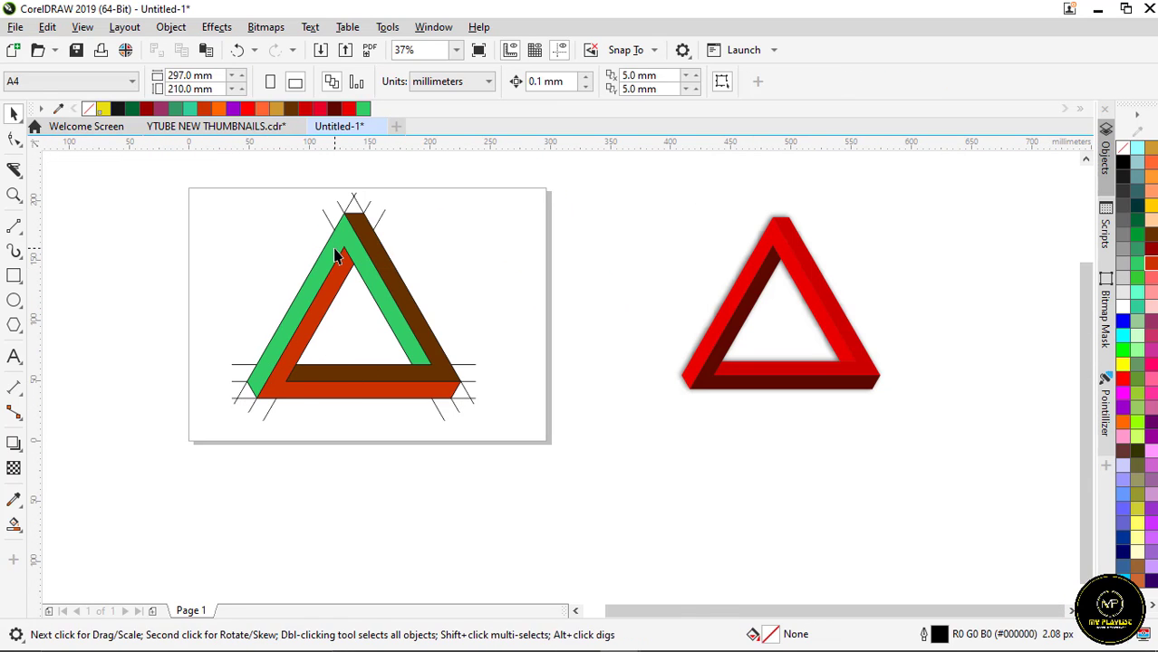
Move the three welded shapes together off the page to the left and delete the guide lines left behind
{"action": "scroll", "coordinate": [335, 258], "scroll_direction": "up", "scroll_amount": 2}
{"action": "left_click", "coordinate": [361, 243]}
{"action": "left_click", "coordinate": [386, 220], "text": "shift"}
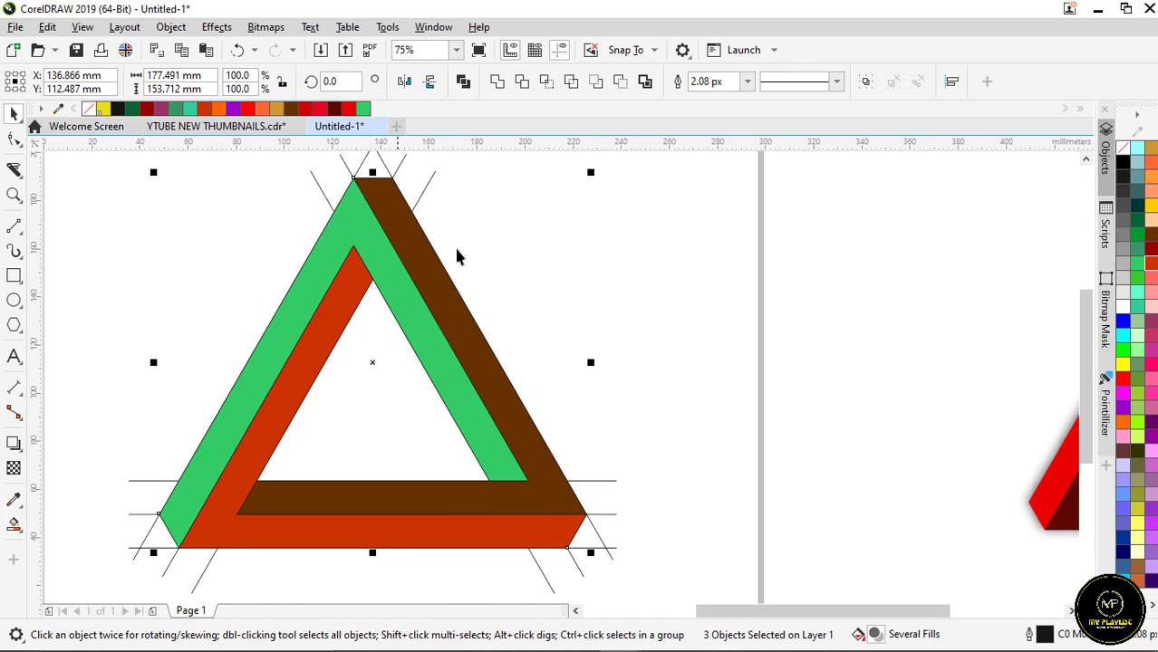
{"action": "scroll", "coordinate": [497, 336], "scroll_direction": "down", "scroll_amount": 2}
{"action": "left_click_drag", "start_coordinate": [445, 347], "coordinate": [135, 348]}
{"action": "left_click_drag", "start_coordinate": [620, 490], "coordinate": [621, 501]}
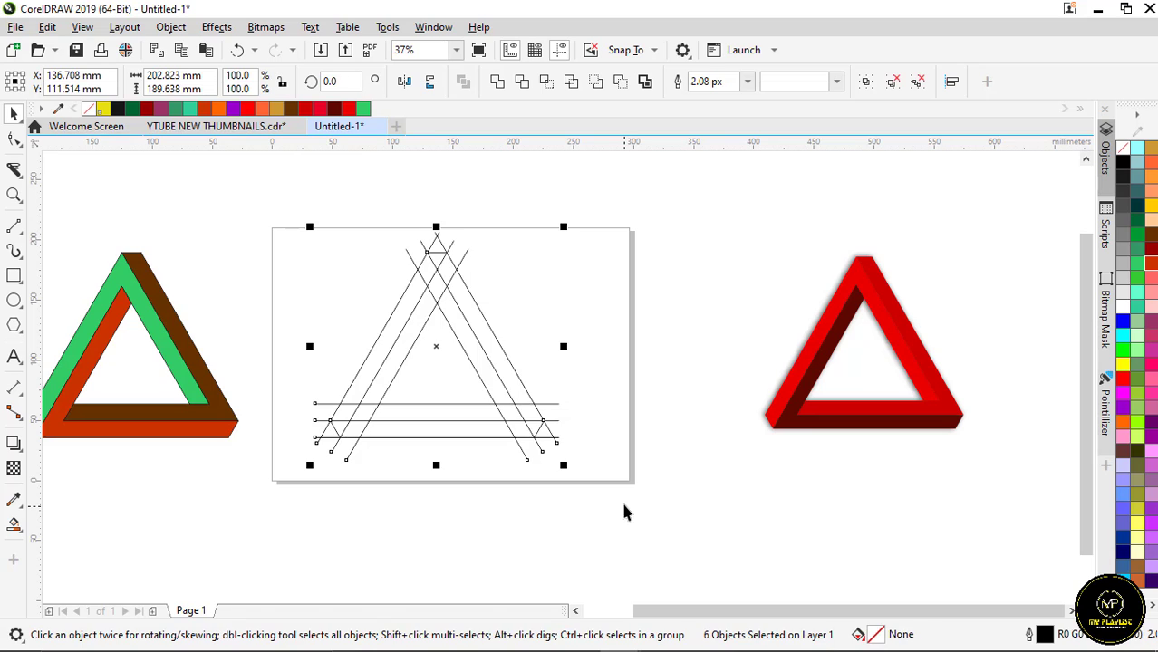
{"action": "key", "text": "Delete"}
Select the three-colour triangle and move it back onto the middle of the page
{"action": "scroll", "coordinate": [395, 443], "scroll_direction": "down", "scroll_amount": 2}
{"action": "left_click_drag", "start_coordinate": [332, 464], "coordinate": [331, 459]}
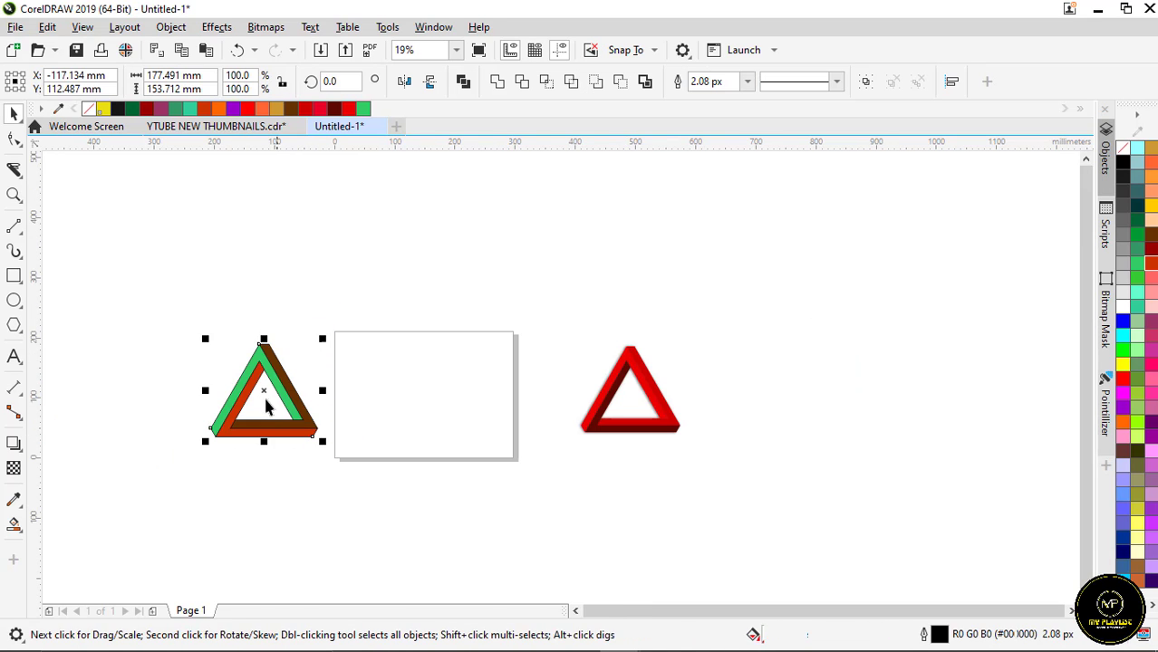
{"action": "left_click_drag", "start_coordinate": [279, 395], "coordinate": [412, 415]}
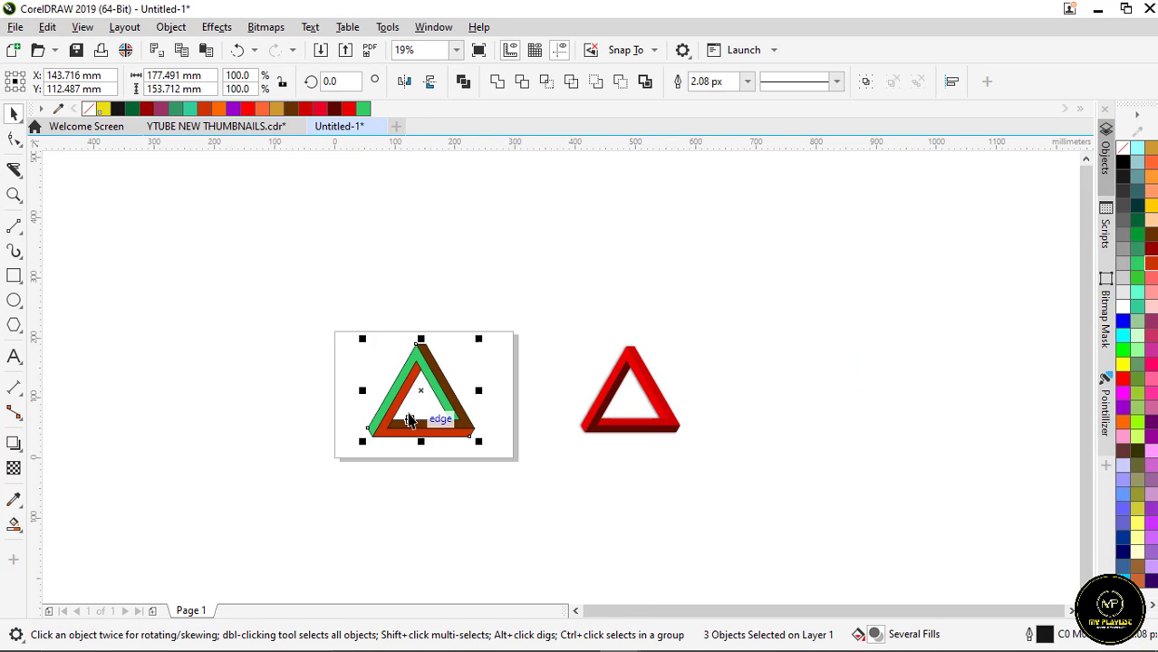
Recolour the orange-red shape of the base and inner left arm a darker red (#CE0000)
{"action": "scroll", "coordinate": [409, 409], "scroll_direction": "up", "scroll_amount": 4}
{"action": "left_click", "coordinate": [321, 467]}
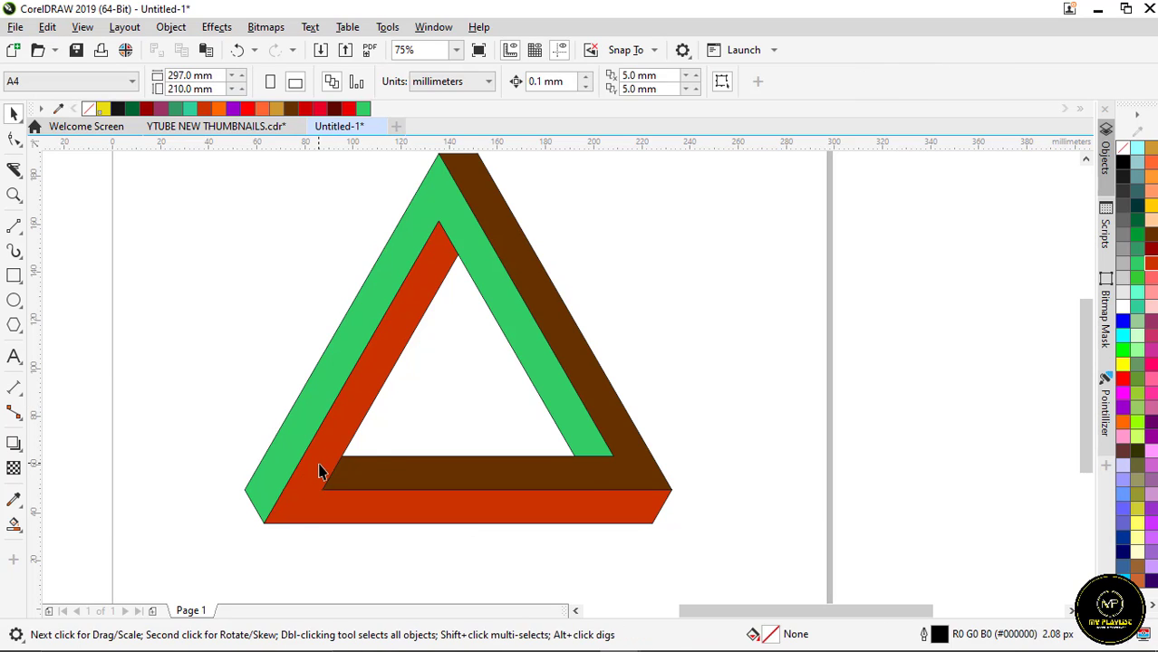
{"action": "left_click", "coordinate": [334, 110]}
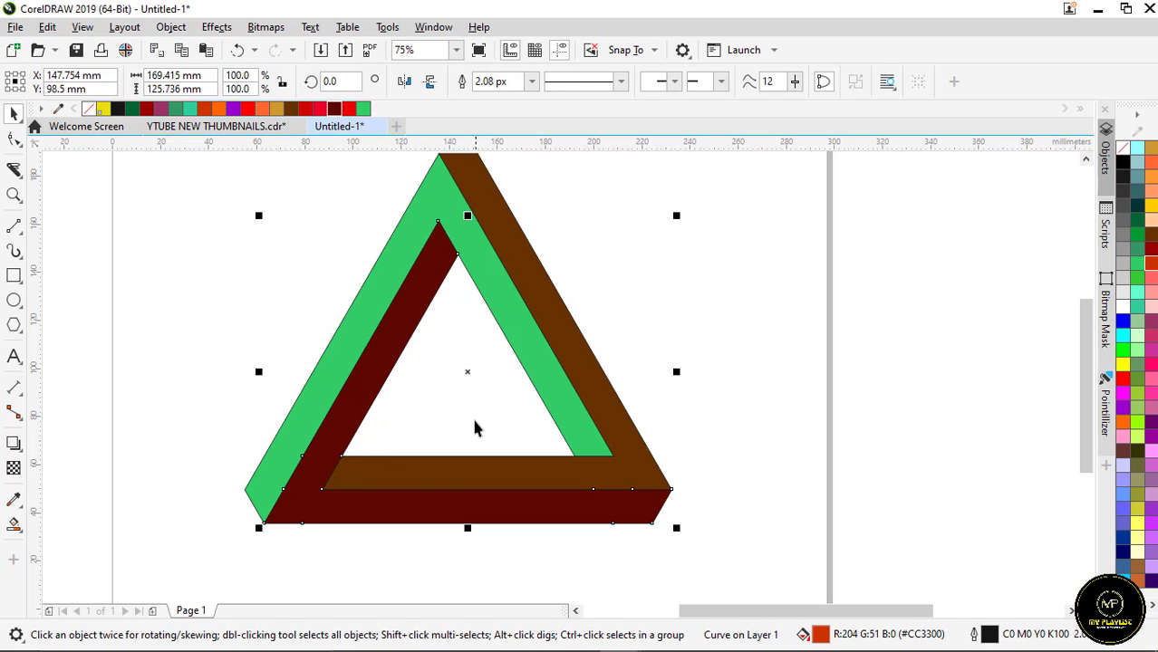
{"action": "left_click", "coordinate": [306, 109]}
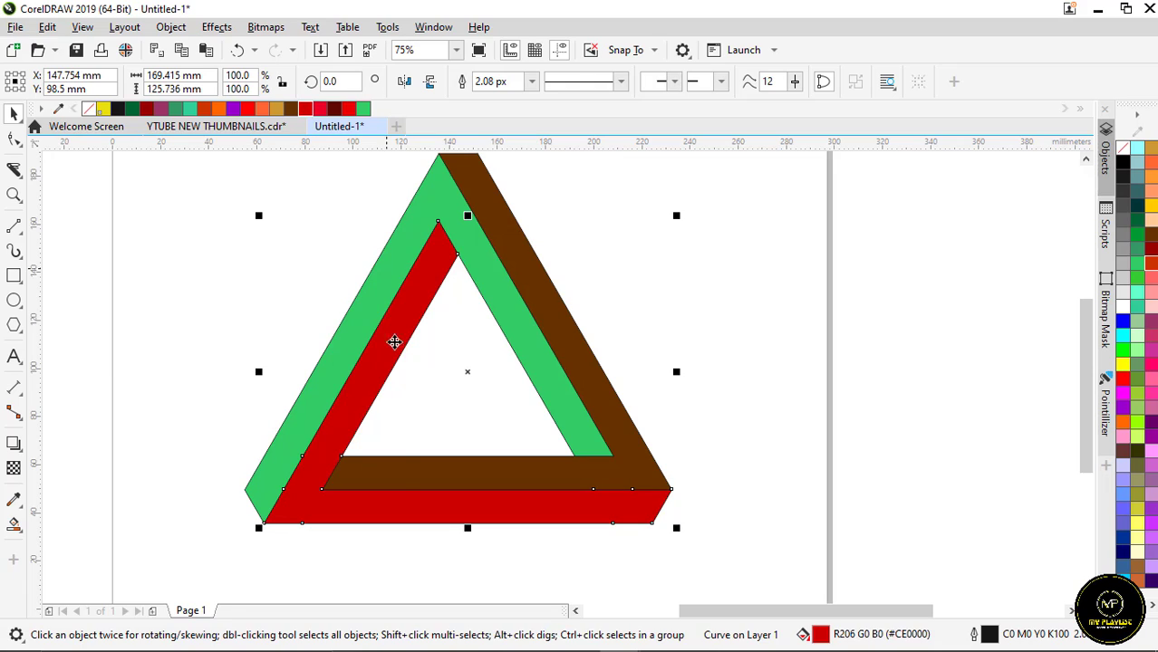
Recolour the brown shape crimson (#EA0027) and the green shape bright red (#EA0000)
{"action": "left_click", "coordinate": [399, 473]}
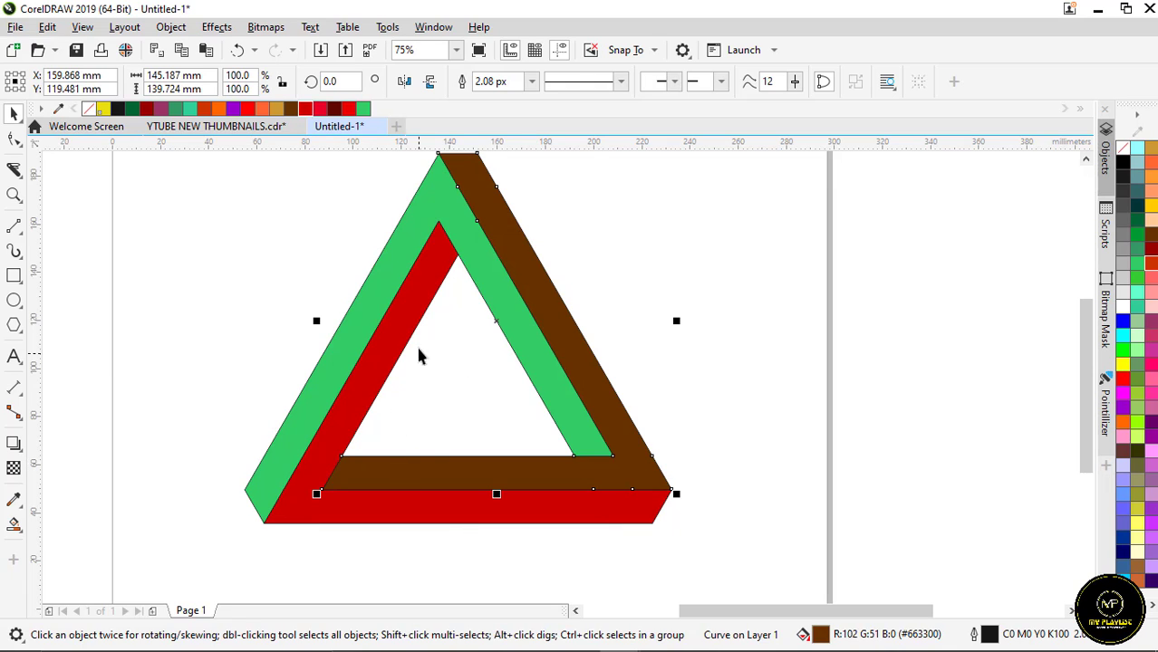
{"action": "left_click", "coordinate": [320, 110]}
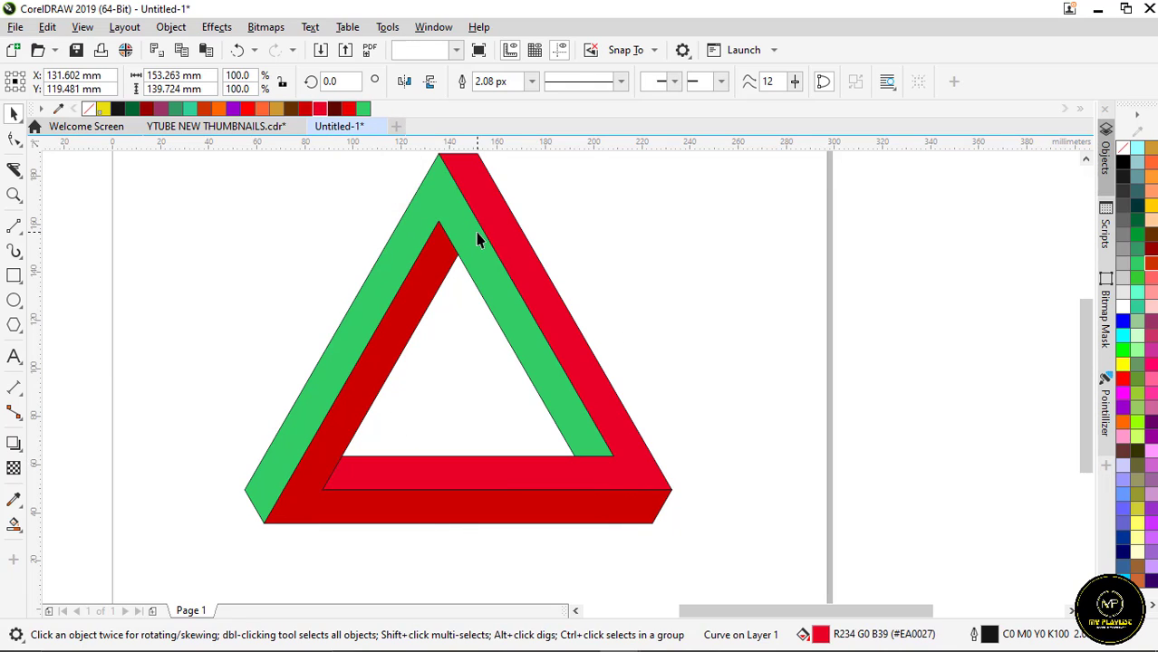
{"action": "left_click", "coordinate": [479, 233]}
{"action": "left_click", "coordinate": [349, 110]}
Select all three shapes of the triangle and remove their outlines
{"action": "left_click", "coordinate": [419, 327]}
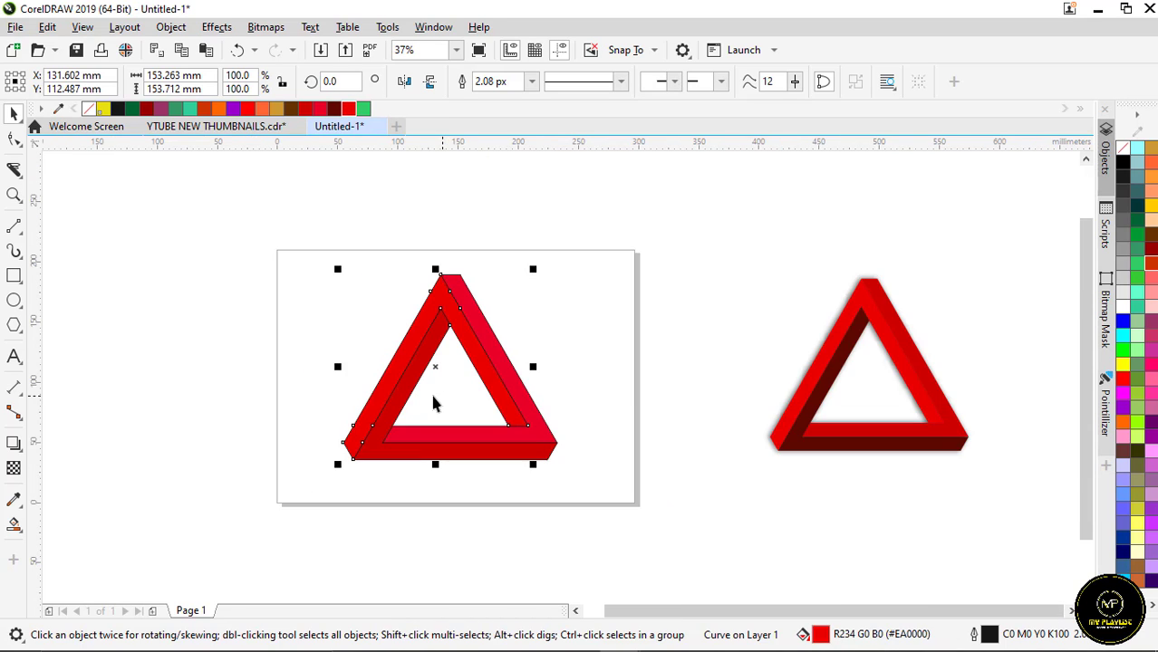
{"action": "scroll", "coordinate": [429, 390], "scroll_direction": "down", "scroll_amount": 2}
{"action": "scroll", "coordinate": [401, 369], "scroll_direction": "up", "scroll_amount": 2}
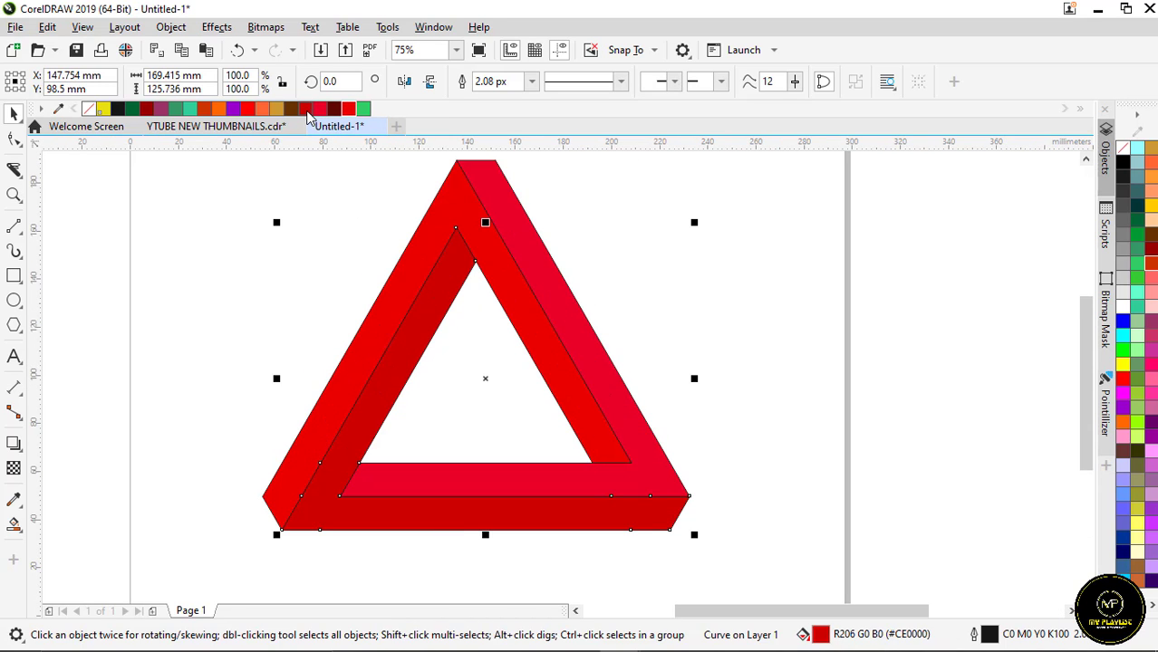
{"action": "scroll", "coordinate": [413, 380], "scroll_direction": "down", "scroll_amount": 2}
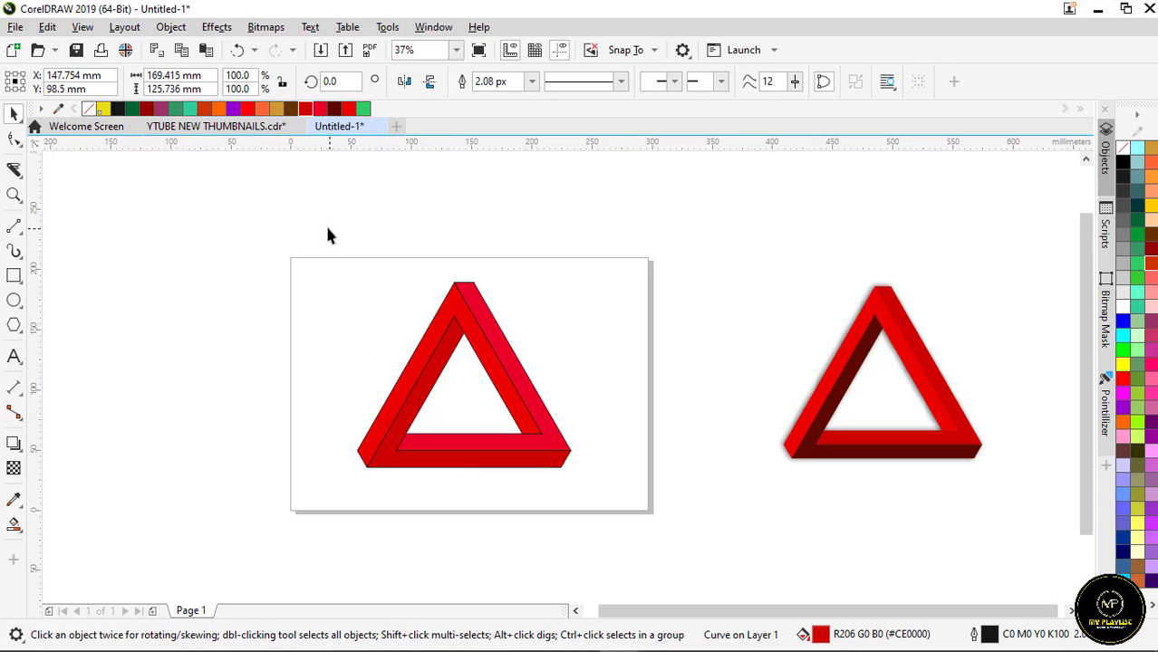
{"action": "left_click_drag", "start_coordinate": [328, 234], "coordinate": [594, 492]}
{"action": "scroll", "coordinate": [457, 357], "scroll_direction": "up", "scroll_amount": 2}
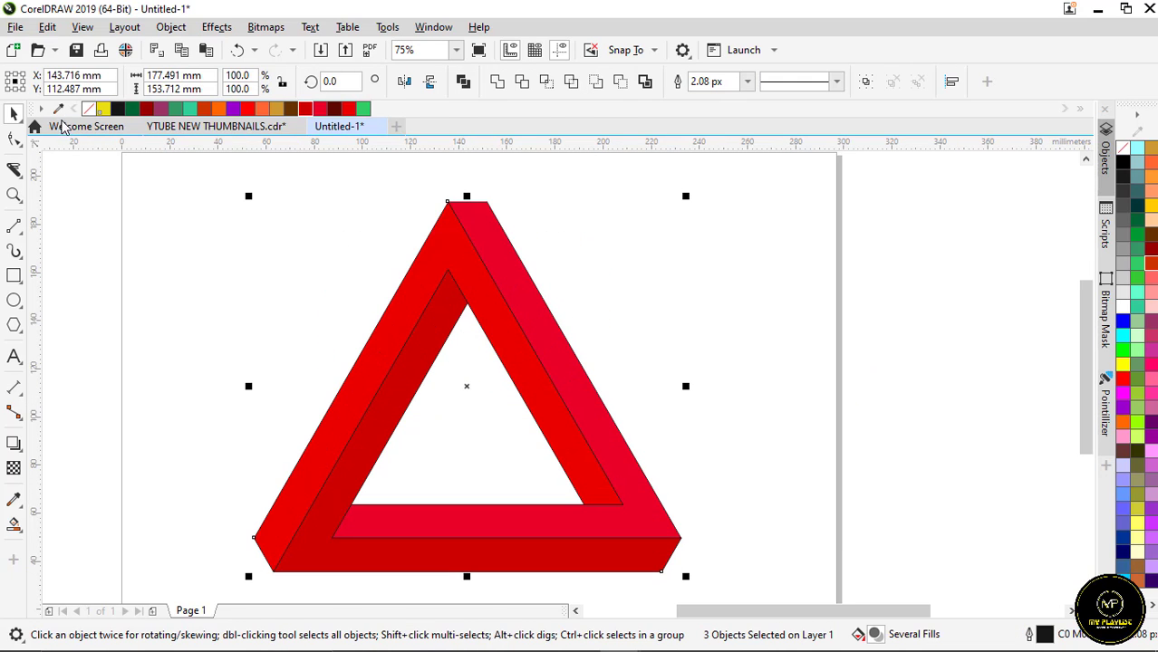
{"action": "right_click", "coordinate": [87, 110]}
Compare the tones and edges of the new triangle with those of the red example
{"action": "scroll", "coordinate": [474, 388], "scroll_direction": "down", "scroll_amount": 4}
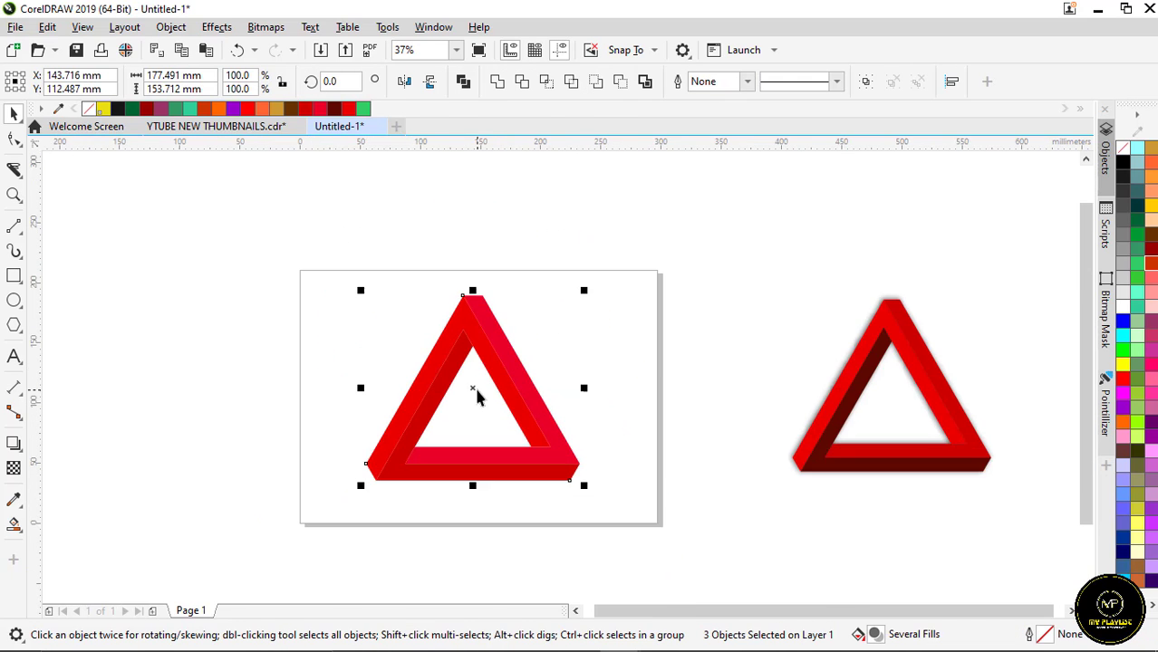
{"action": "scroll", "coordinate": [711, 391], "scroll_direction": "up", "scroll_amount": 3}
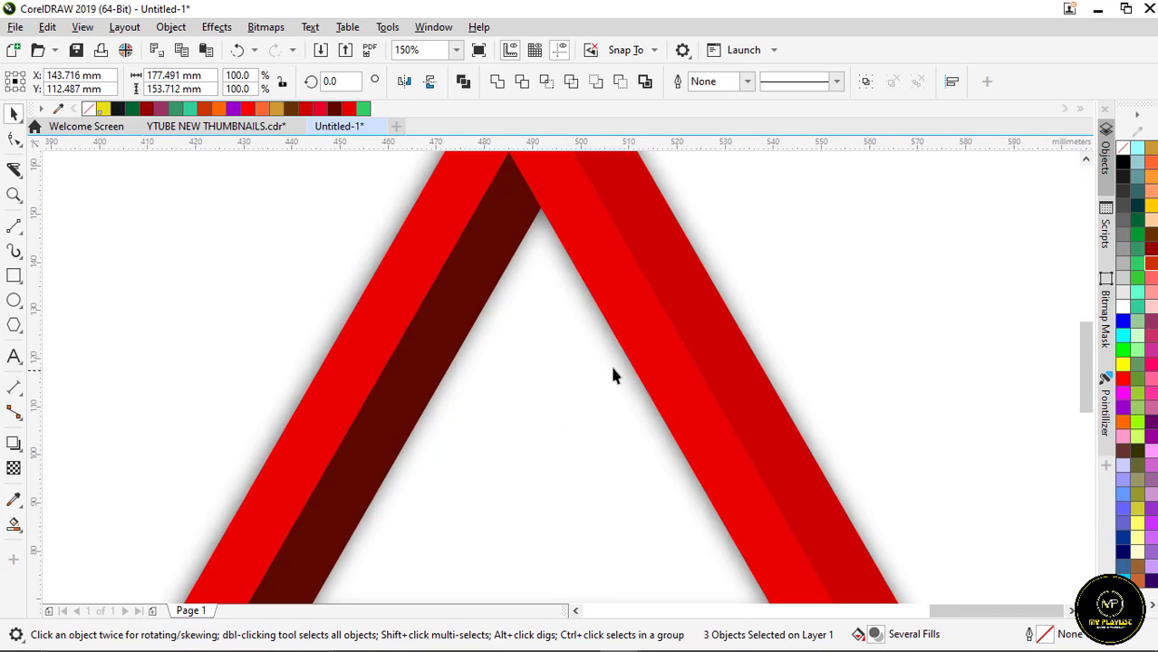
{"action": "scroll", "coordinate": [609, 371], "scroll_direction": "down", "scroll_amount": 1}
{"action": "scroll", "coordinate": [609, 376], "scroll_direction": "up", "scroll_amount": 1}
{"action": "scroll", "coordinate": [615, 355], "scroll_direction": "down", "scroll_amount": 2}
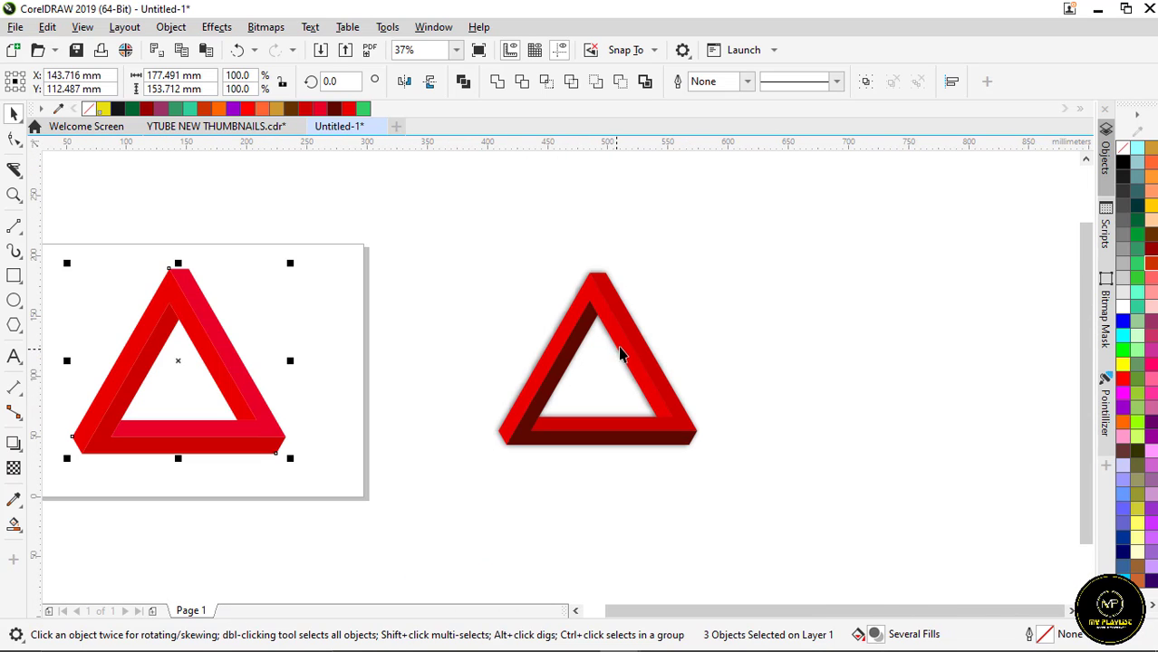
{"action": "scroll", "coordinate": [486, 349], "scroll_direction": "down", "scroll_amount": 1}
{"action": "scroll", "coordinate": [394, 336], "scroll_direction": "up", "scroll_amount": 3}
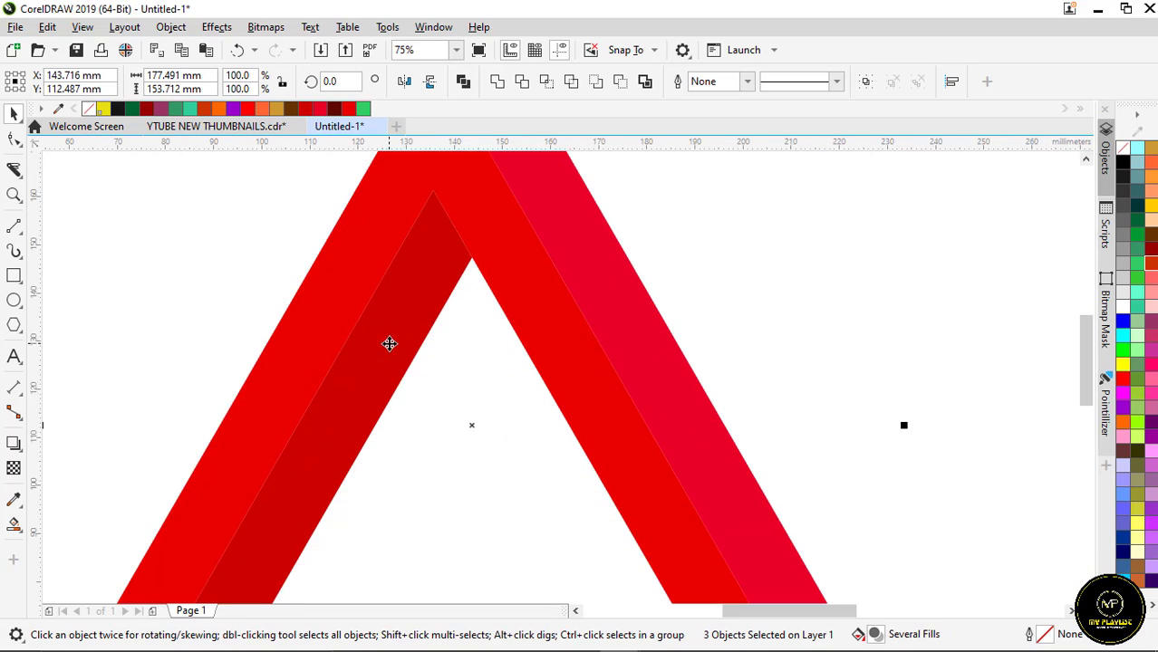
{"action": "scroll", "coordinate": [419, 382], "scroll_direction": "down", "scroll_amount": 2}
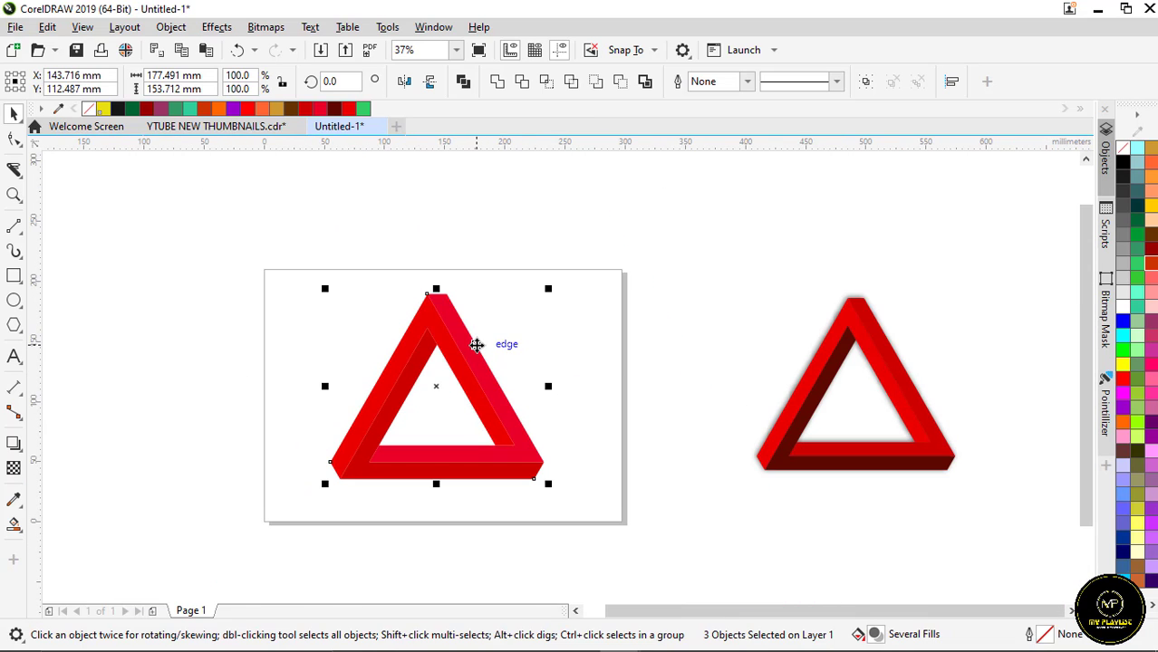